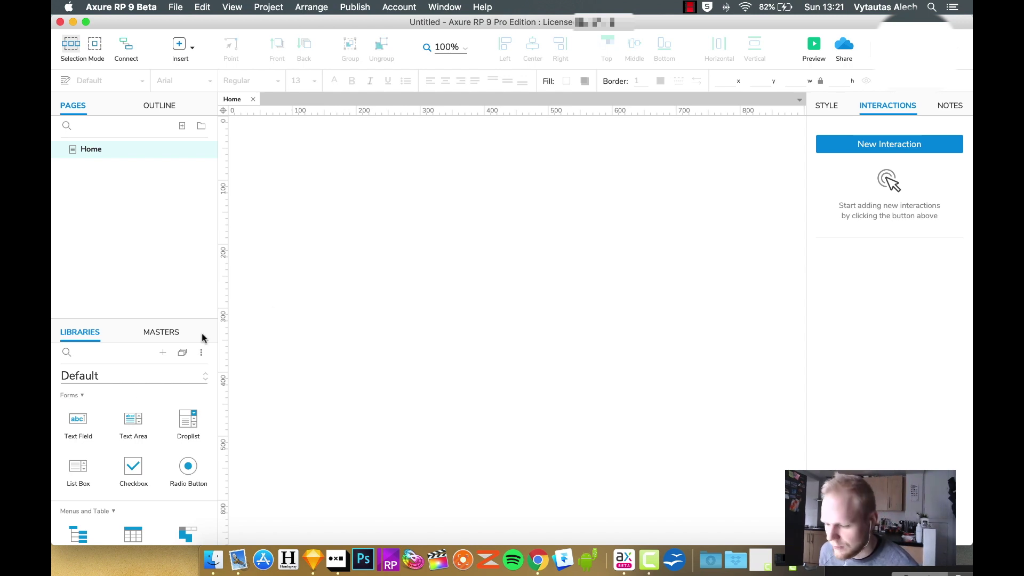
Place a text field resized to 330 by 47 with a matching-width droplist below it
left_click_drag(78, 422, 359, 197)
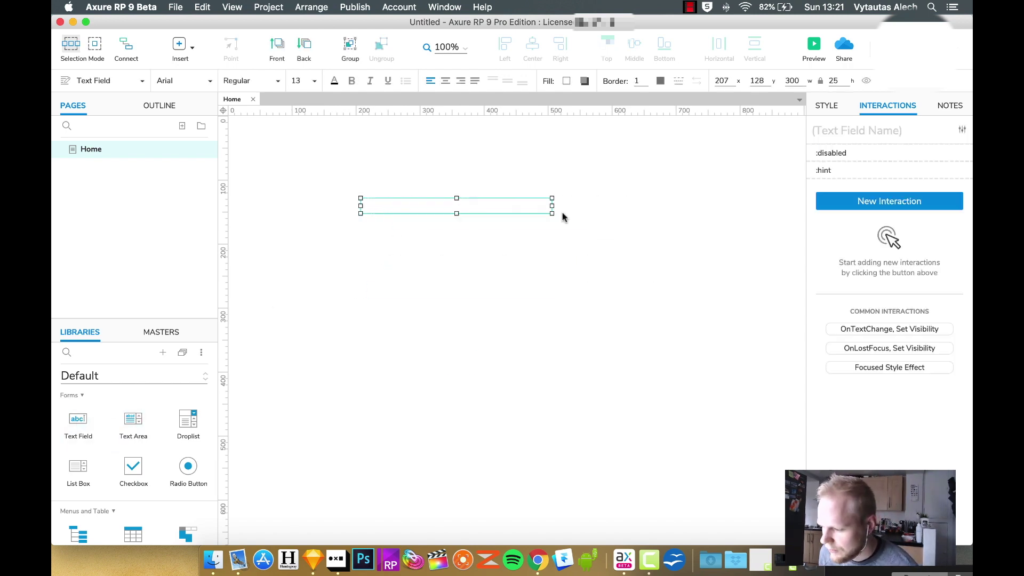
left_click_drag(553, 213, 570, 228)
left_click(358, 206)
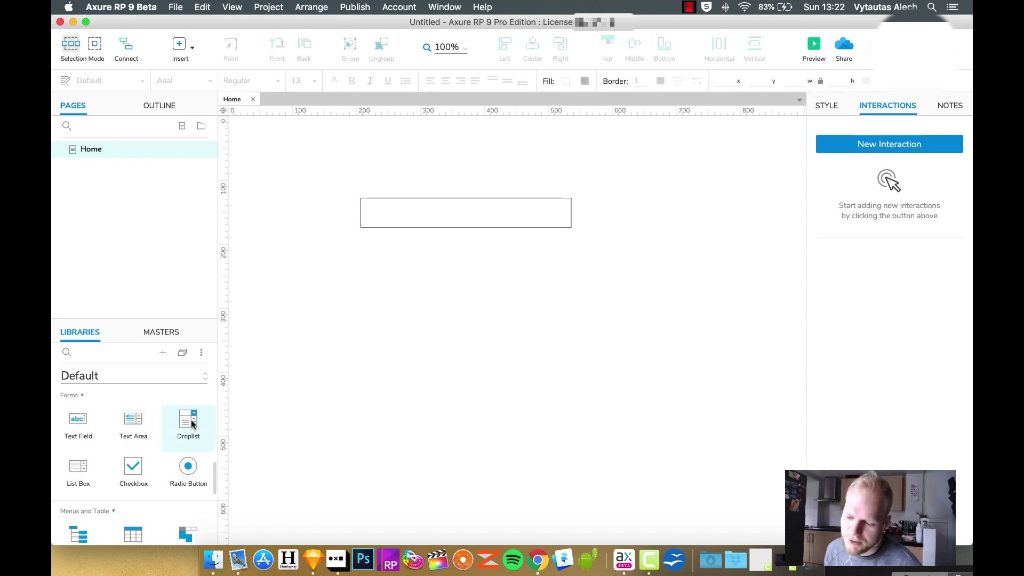
left_click_drag(191, 422, 363, 245)
left_click_drag(551, 258, 572, 274)
left_click(464, 299)
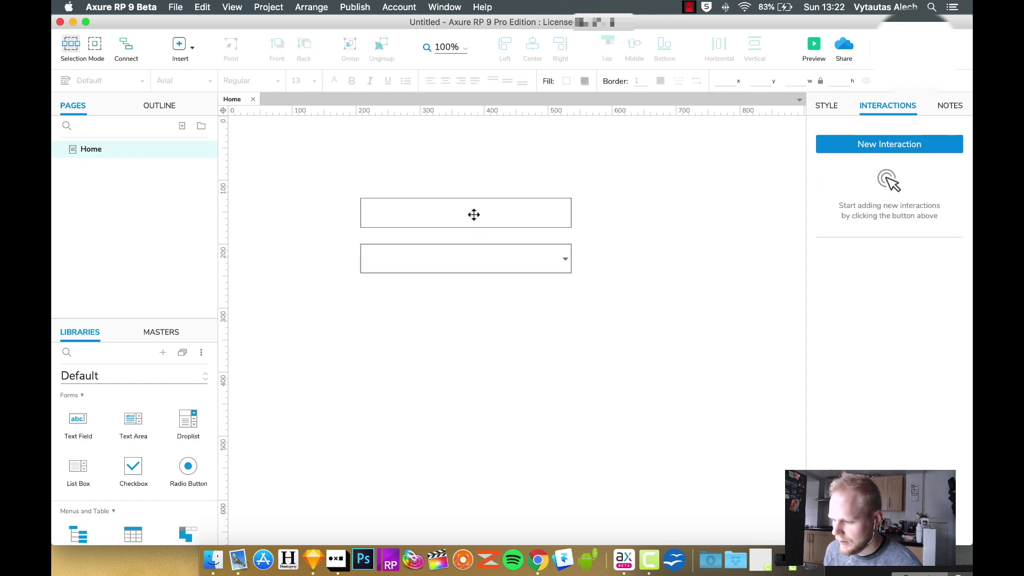
left_click_drag(419, 251, 423, 270)
left_click(297, 377)
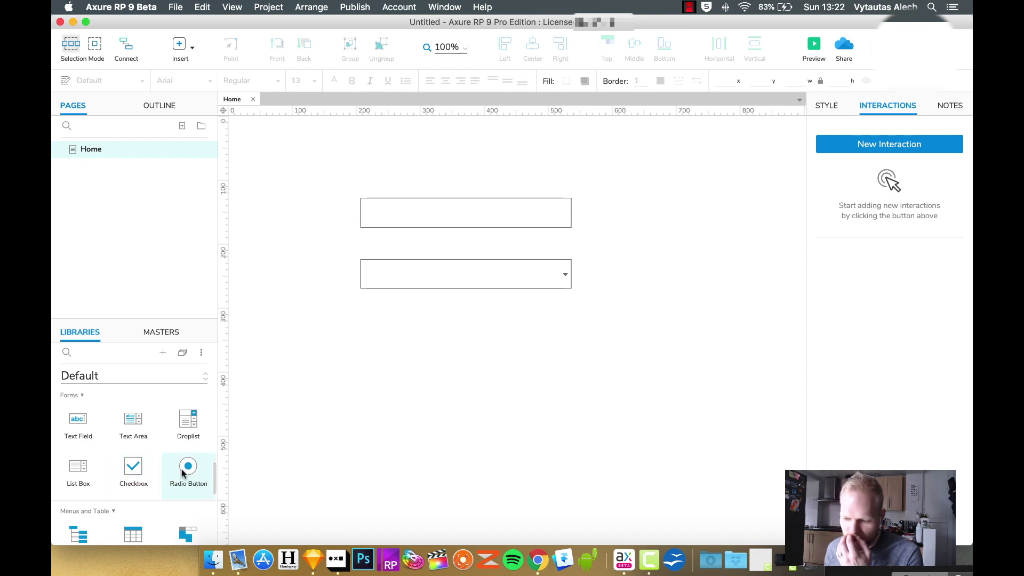
Add a widened checkbox labelled 'Notify me if something is new' beneath the droplist
left_click_drag(126, 468, 360, 311)
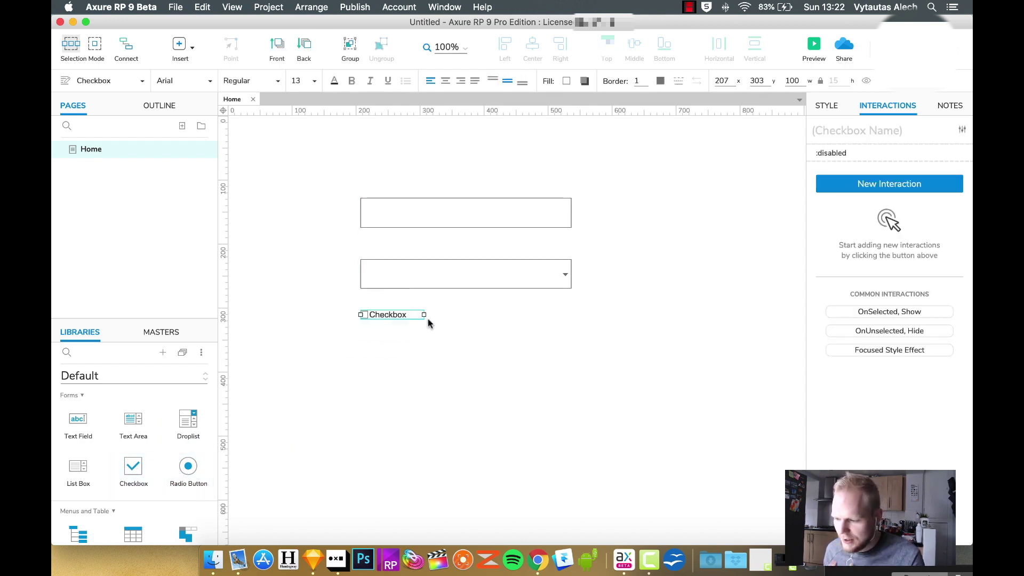
left_click_drag(424, 315, 534, 315)
double_click(390, 313)
type("Notify ")
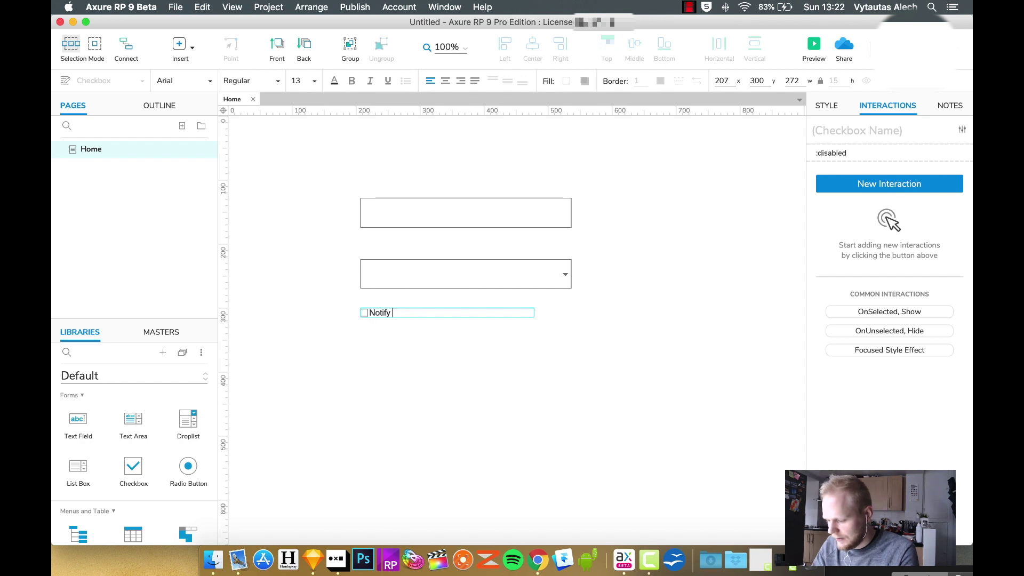
type("me if something is new")
key("Escape")
scroll(103, 436, "up", 5)
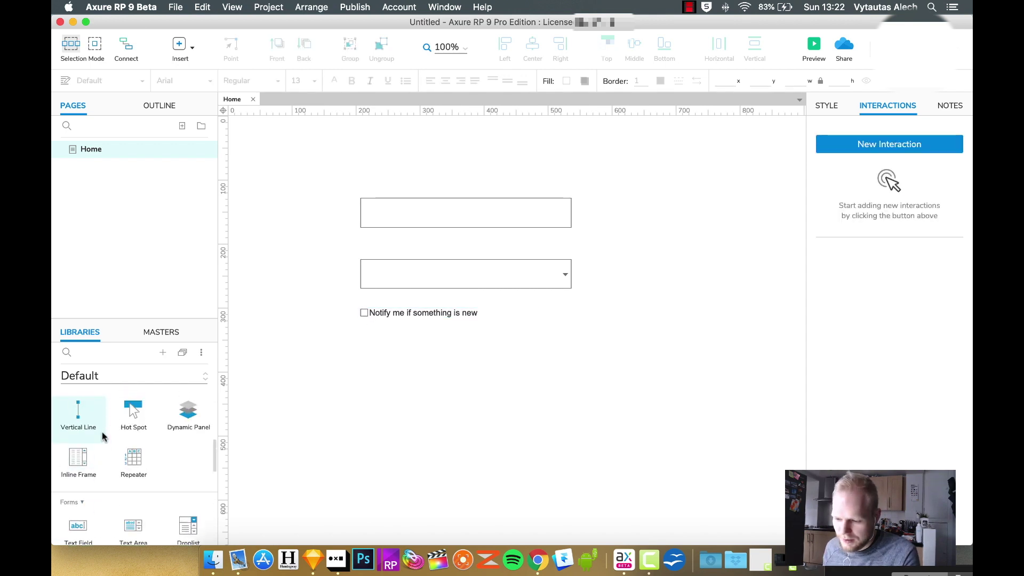
Add a 'Name' label above the text field and copy it above the droplist
scroll(103, 433, "up", 5)
left_click_drag(78, 479, 482, 187)
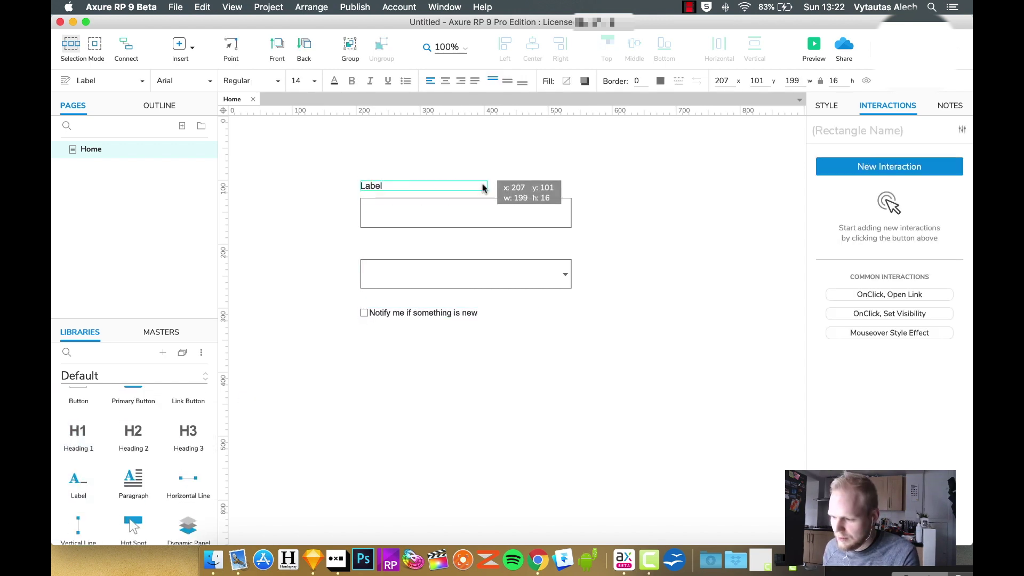
double_click(414, 187)
type("Name")
key("Escape")
left_click_drag(377, 186, 377, 245)
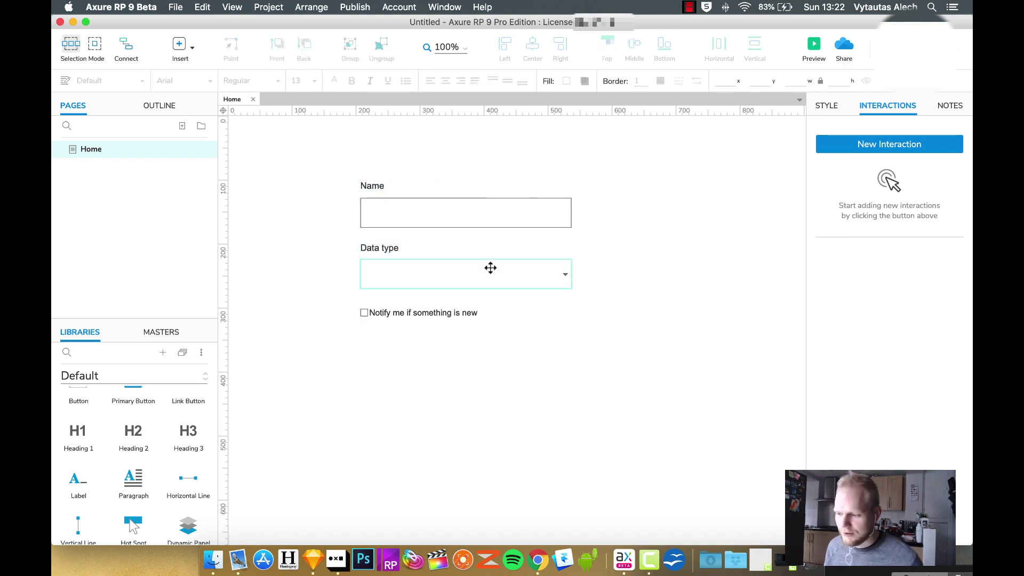
Add radio buttons 'Upload a file' and 'Submit a link' below the checkbox
scroll(171, 480, "down", 8)
left_click_drag(183, 491, 548, 349)
double_click(414, 350)
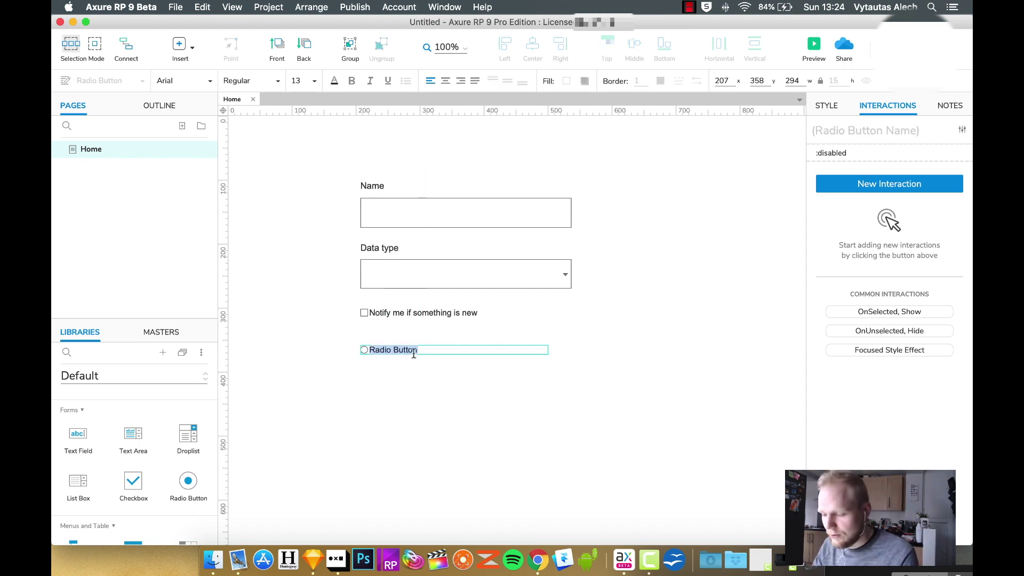
type("Uploa")
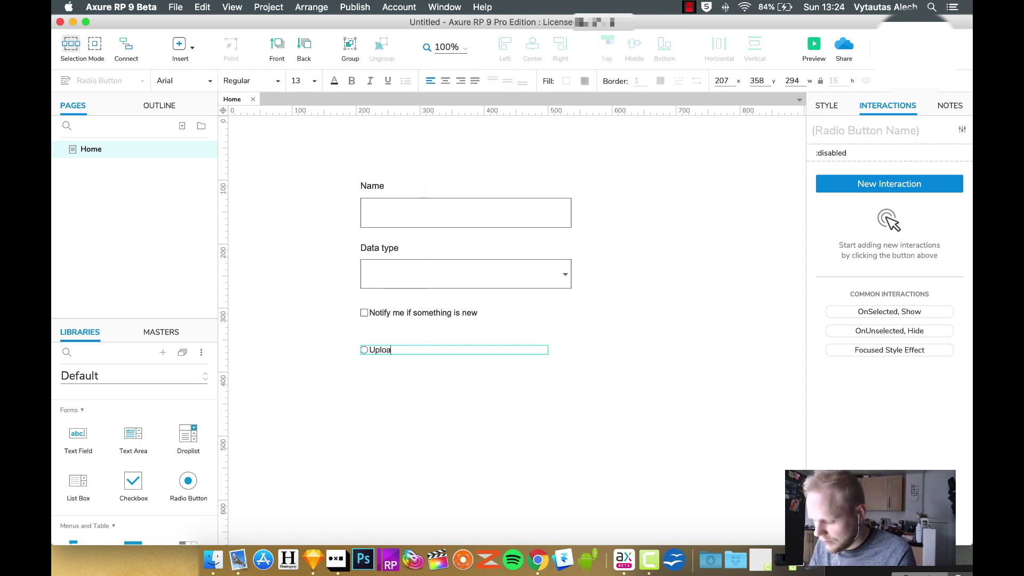
type("d a file")
left_click(395, 342)
left_click(397, 347)
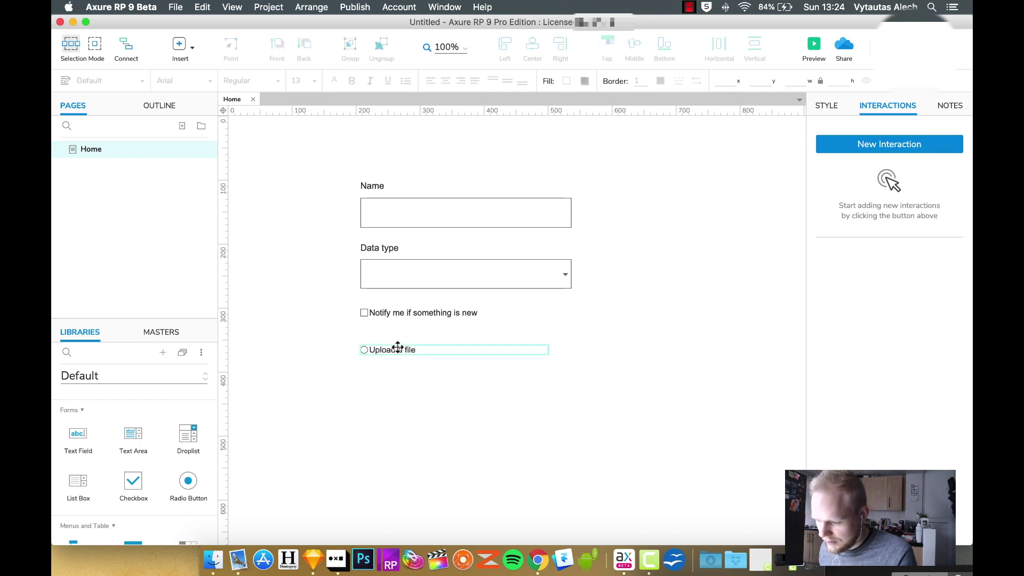
left_click_drag(397, 347, 395, 364)
double_click(395, 366)
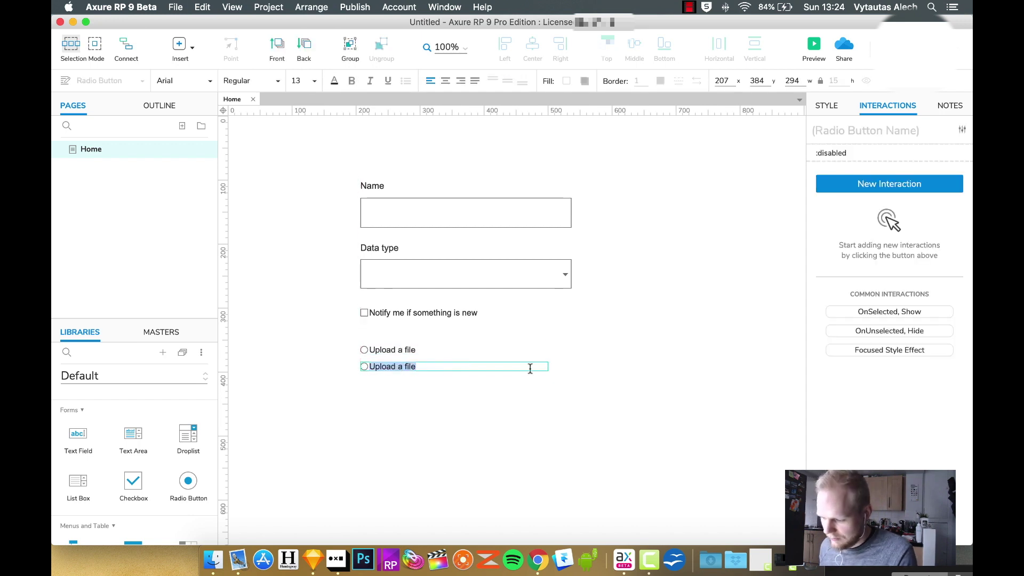
type("Submit a link")
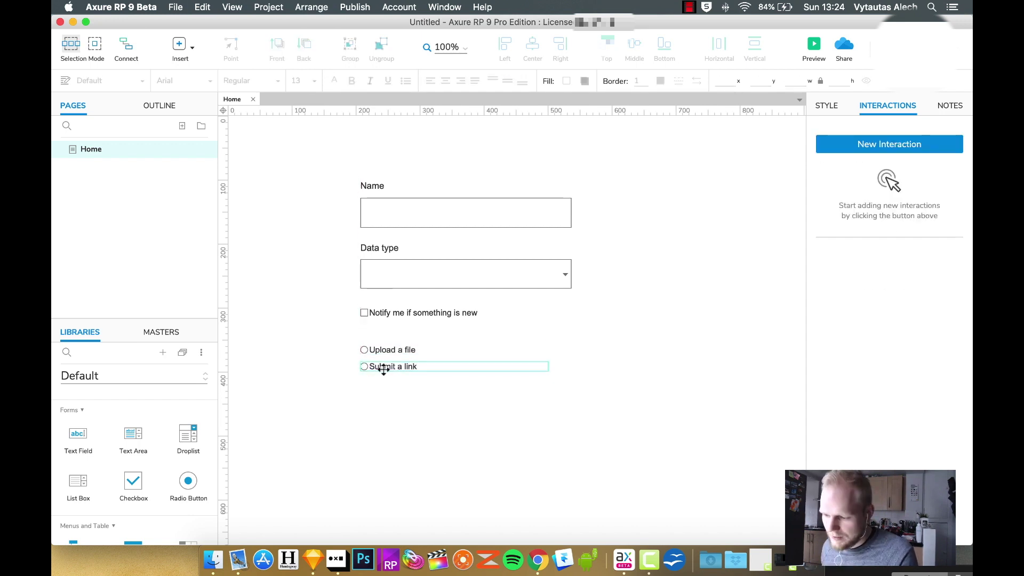
left_click(375, 354)
left_click(384, 423)
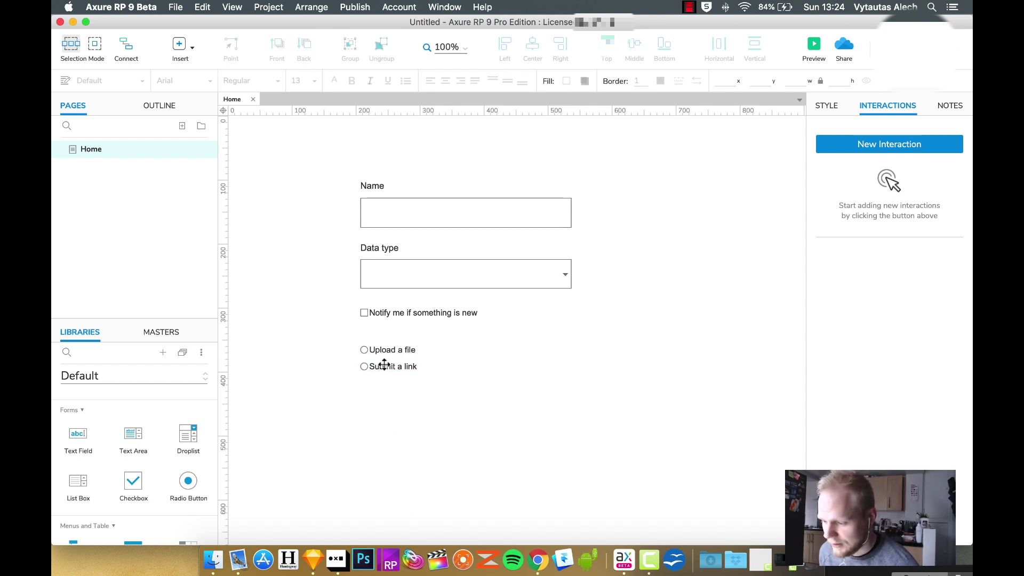
scroll(136, 432, "down", 3)
Add a primary button captioned 'SUBMIT' below the radio options
scroll(144, 429, "up", 8)
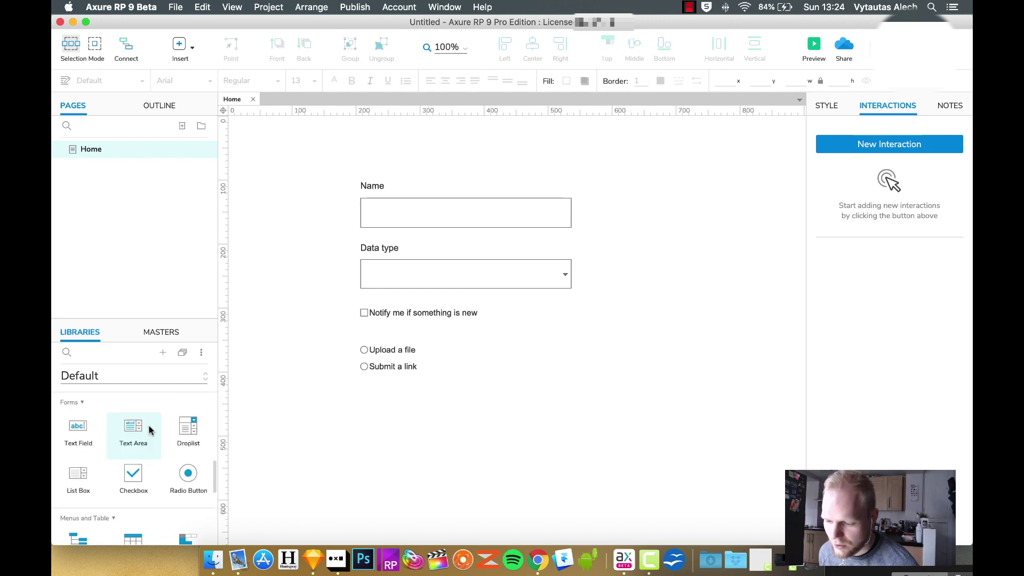
scroll(149, 448, "up", 3)
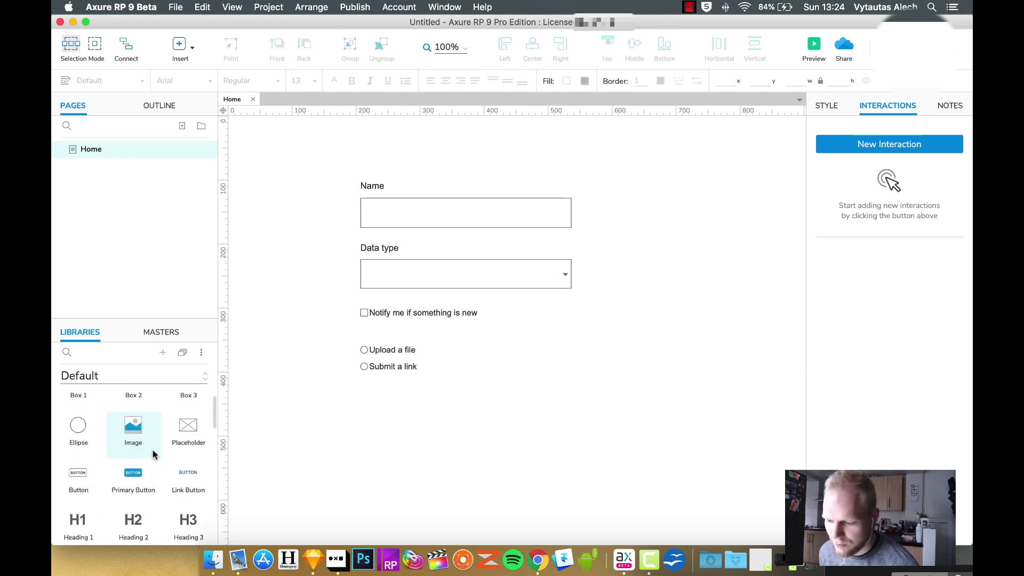
left_click_drag(138, 474, 404, 404)
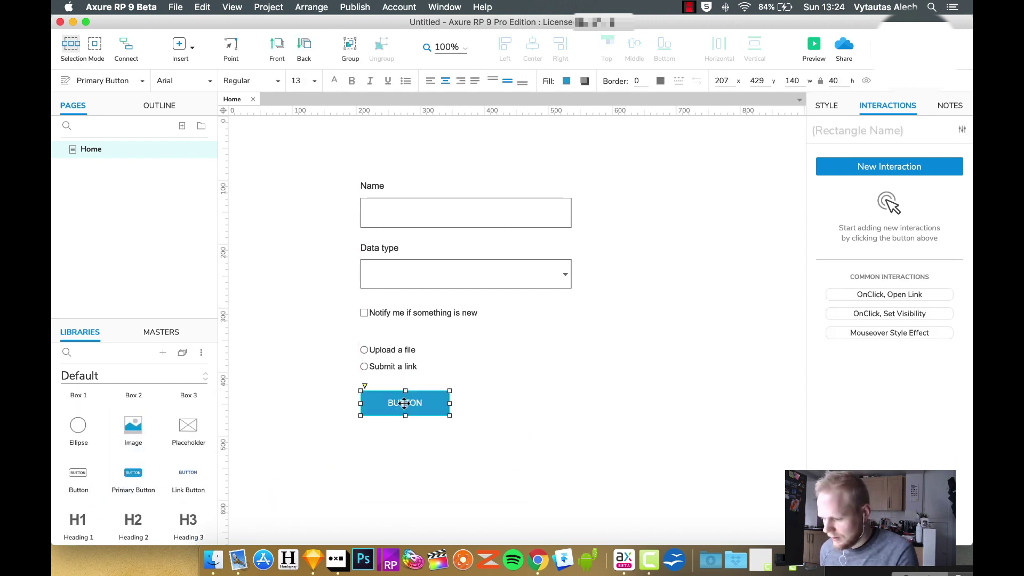
double_click(404, 405)
type("SUBMIT")
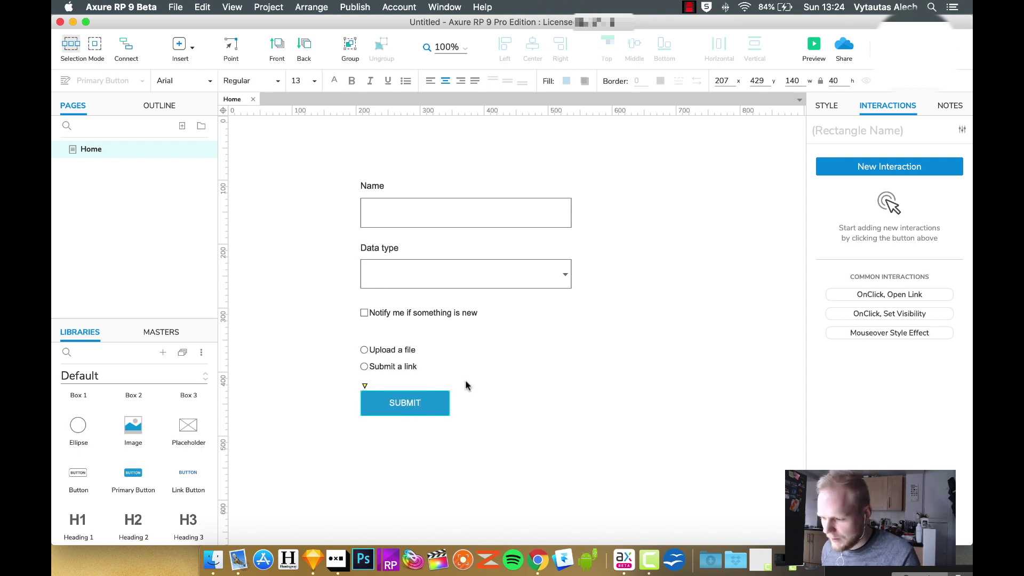
left_click(467, 384)
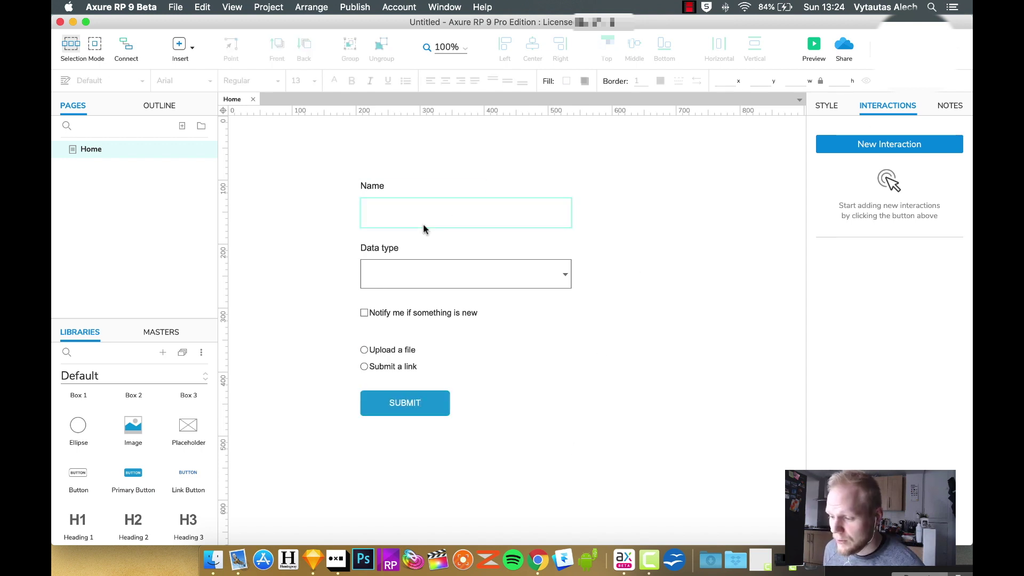
Copy the Name label above the radios and retype it 'Submit your data'
left_click(376, 190)
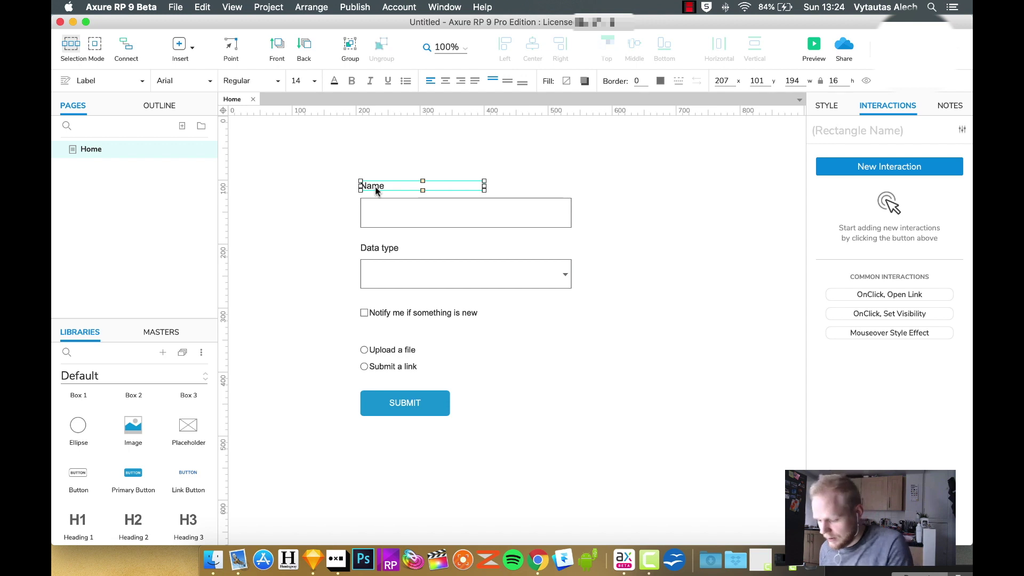
left_click_drag(376, 189, 413, 342)
double_click(373, 334)
type("Submit your data")
left_click(562, 457)
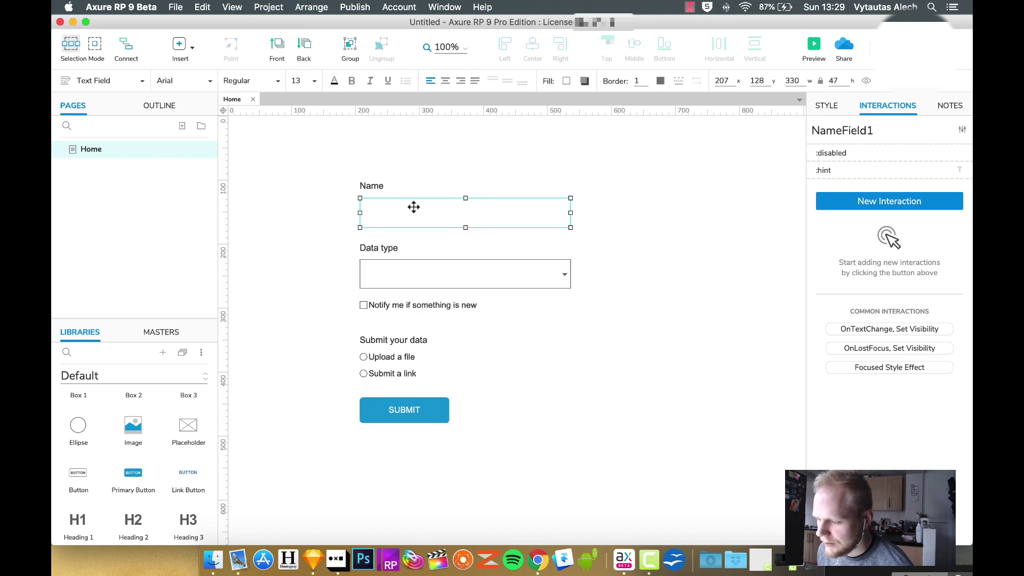
right_click(414, 207)
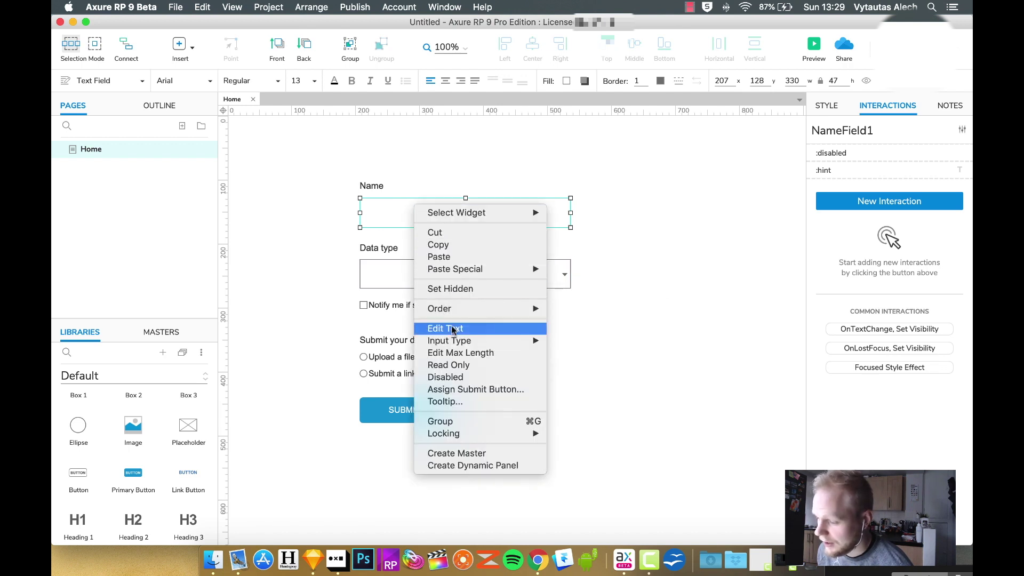
mouse_move(469, 346)
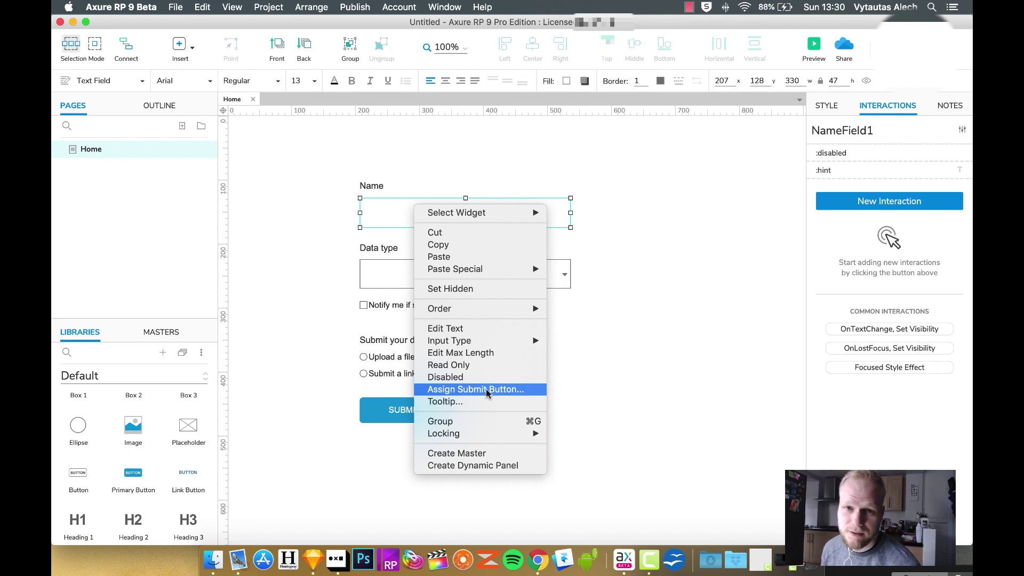
left_click(598, 210)
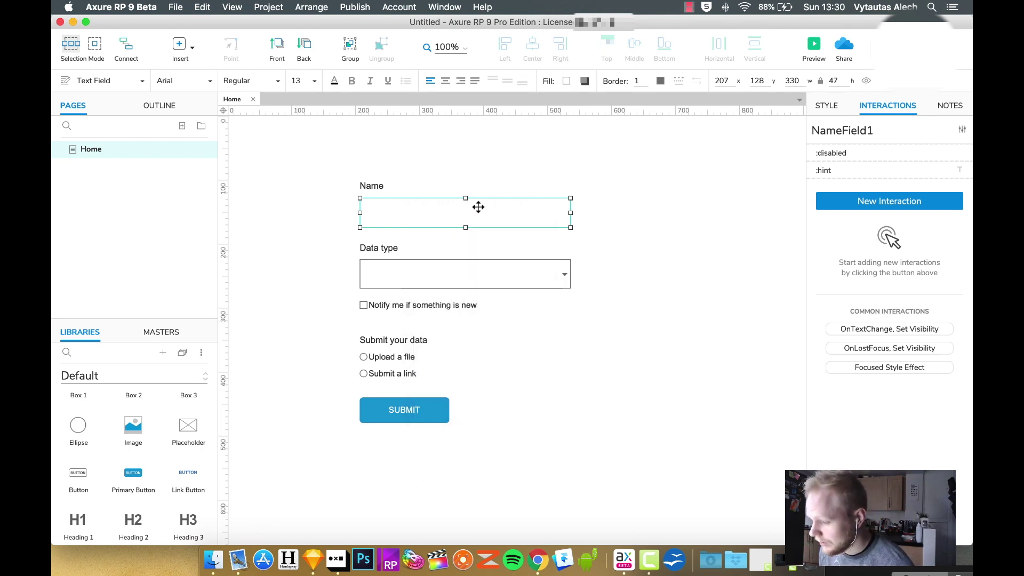
Give the Name field the hint 'E.g. John Smith', hidden once the field gets focus
left_click(963, 130)
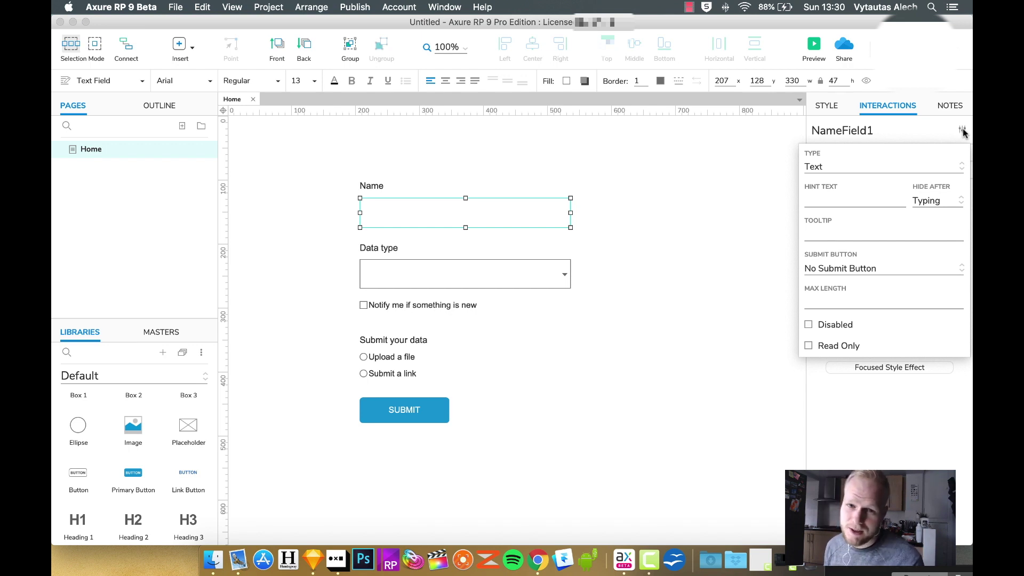
left_click(843, 201)
type("Y")
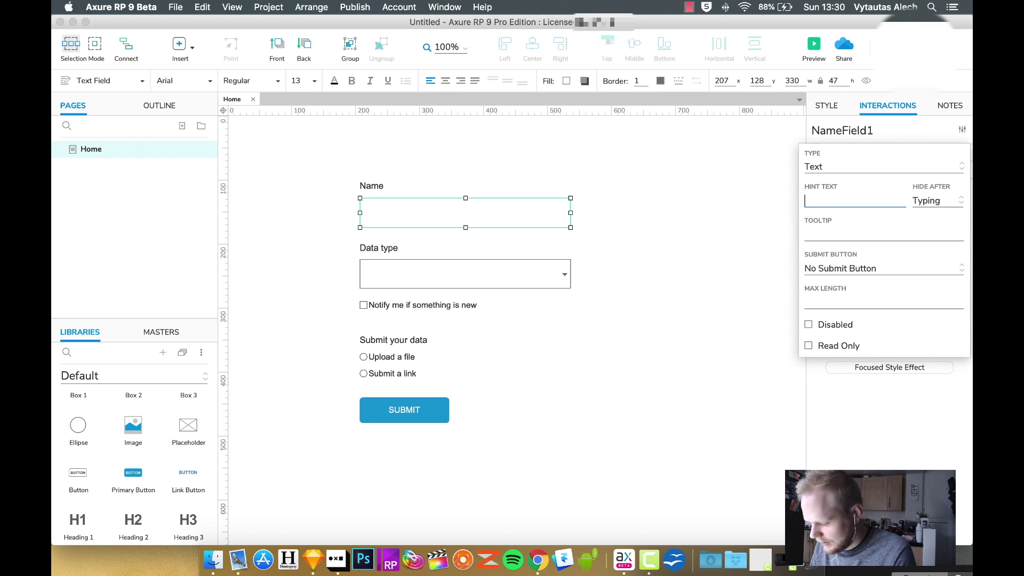
type("E.g. John Smith")
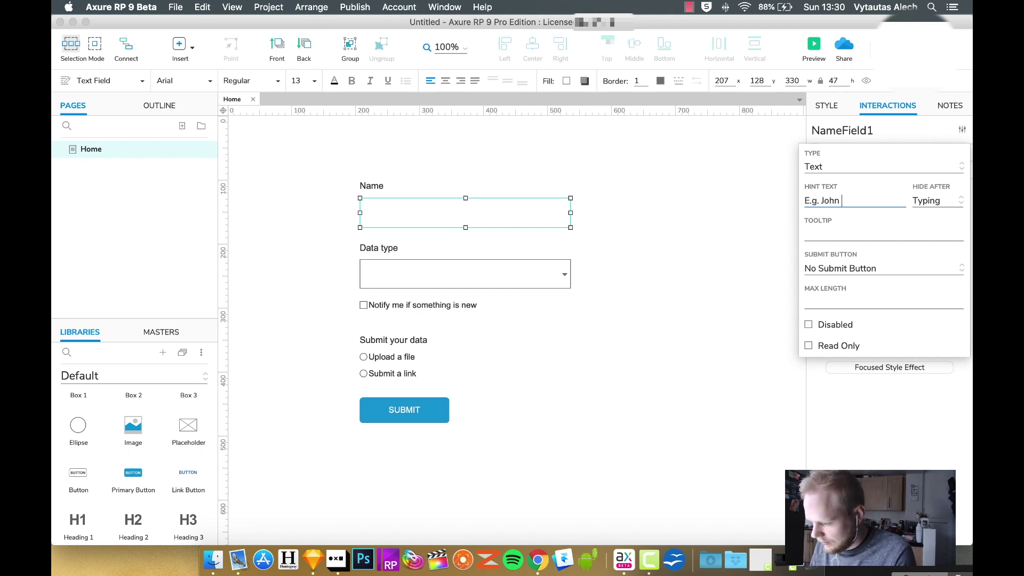
left_click(939, 205)
left_click(939, 200)
left_click(940, 203)
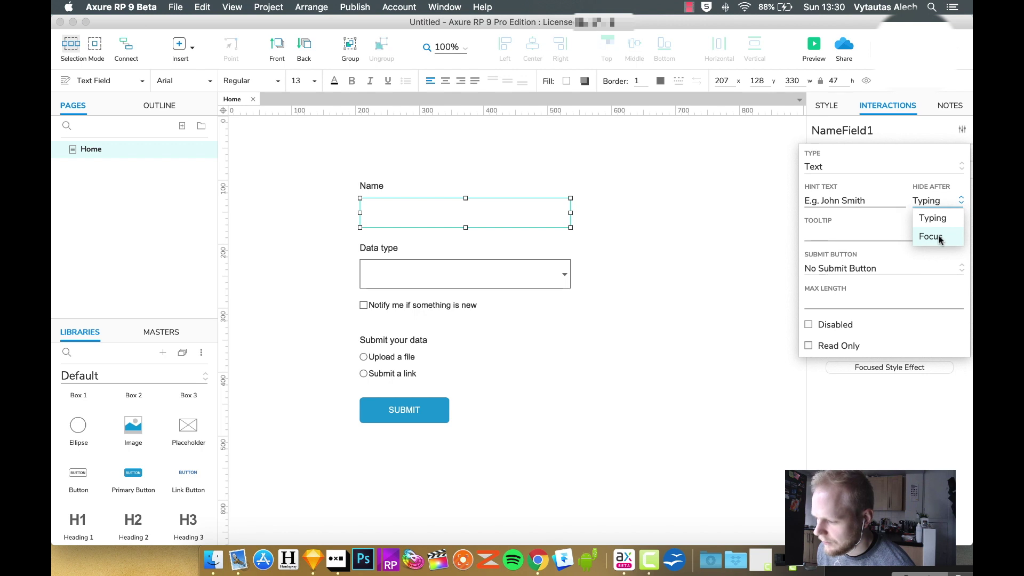
left_click(940, 238)
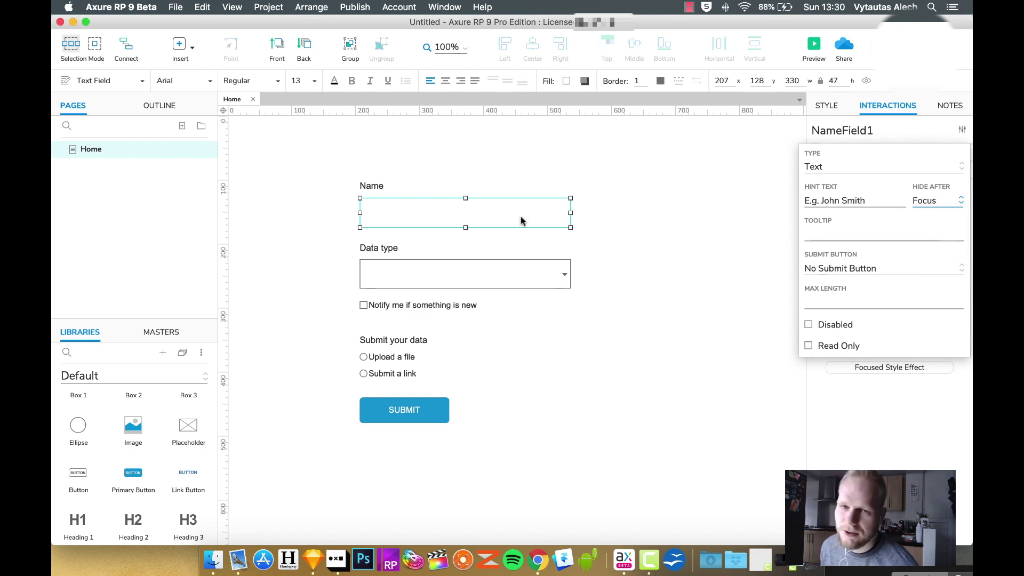
left_click(929, 202)
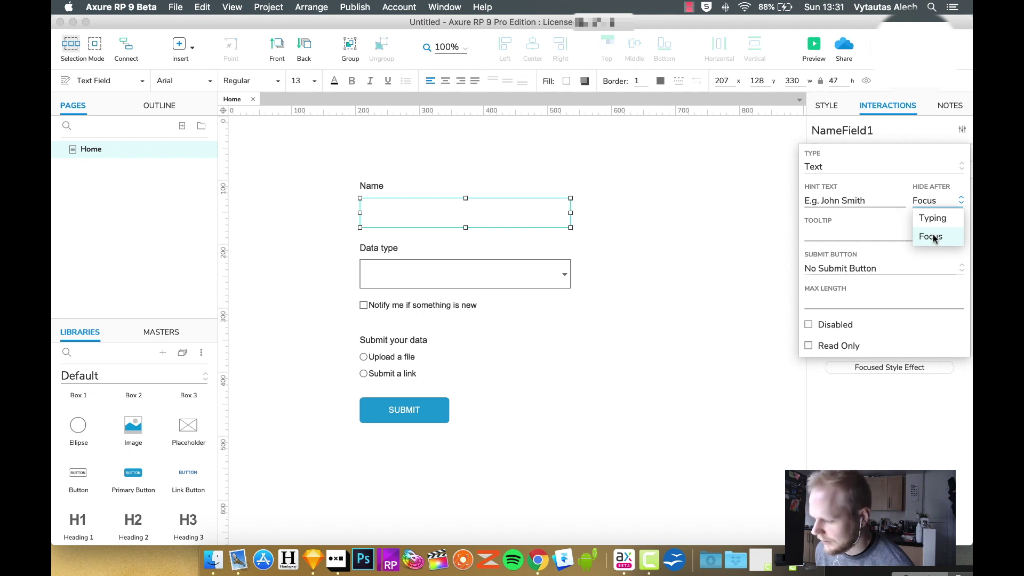
left_click(938, 239)
Set SUBMIT as the Name field's submit button, disable the field, and preview the page
left_click(854, 235)
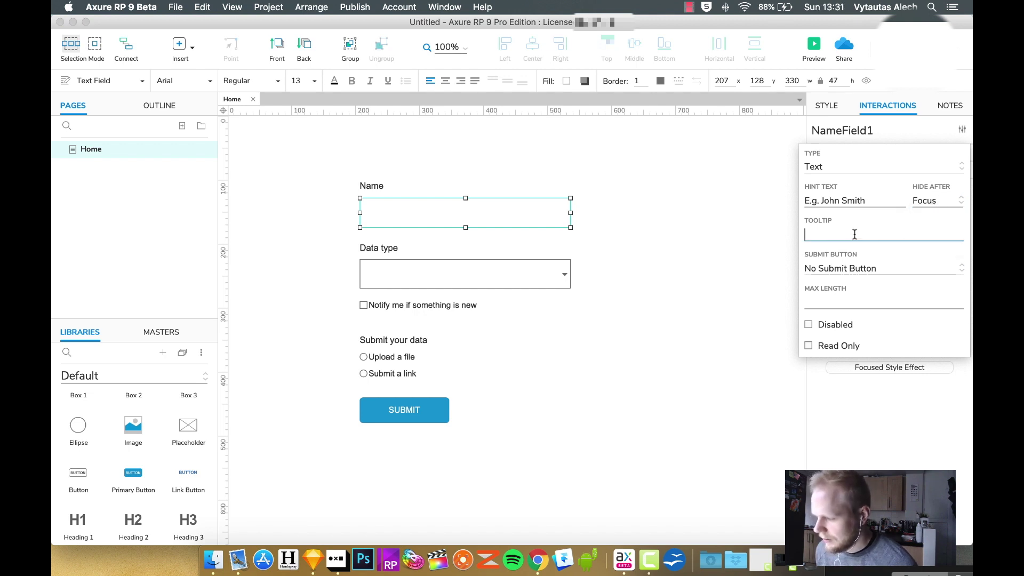
left_click(852, 269)
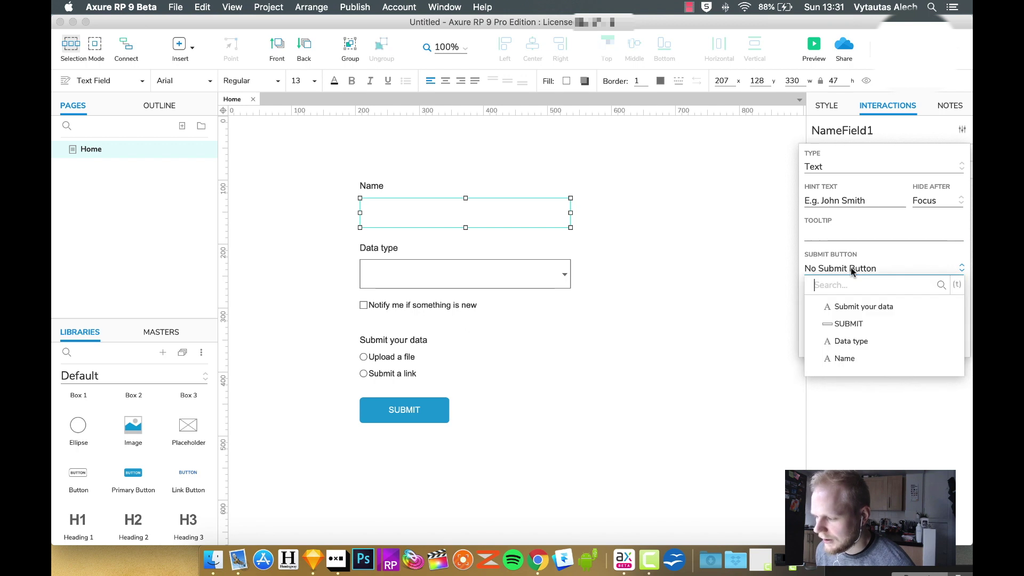
left_click(849, 324)
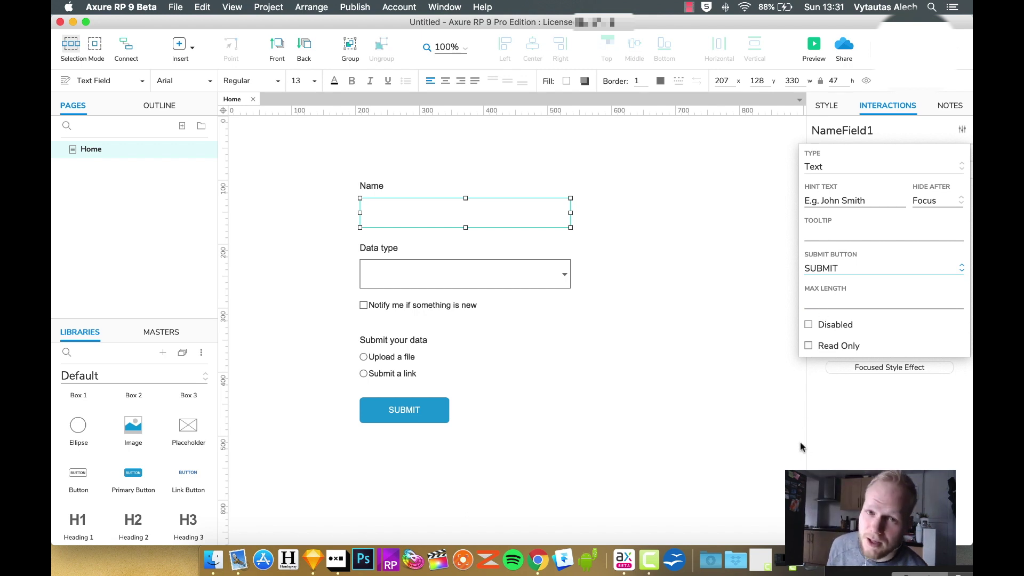
left_click(808, 326)
left_click(687, 283)
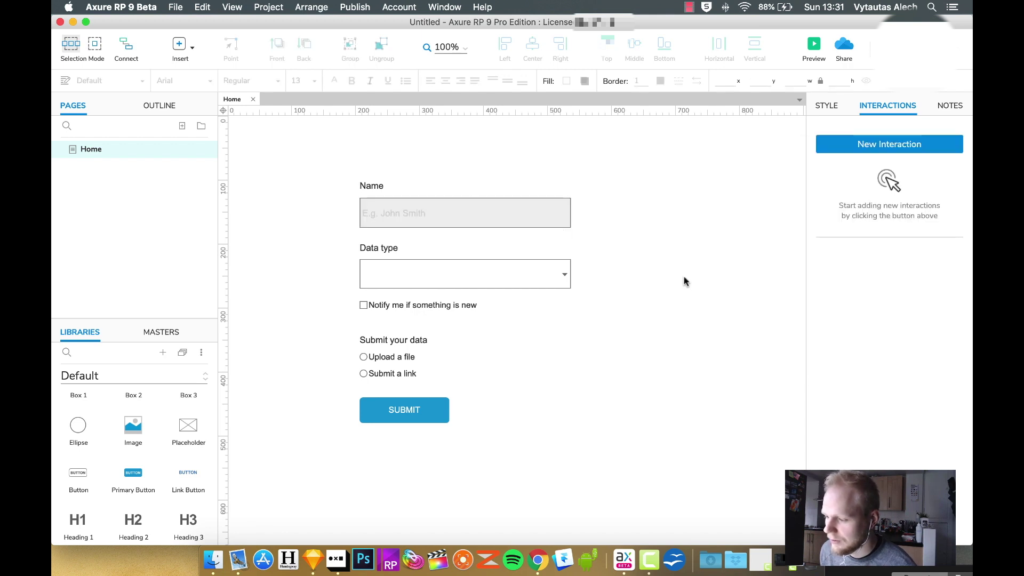
left_click(424, 209)
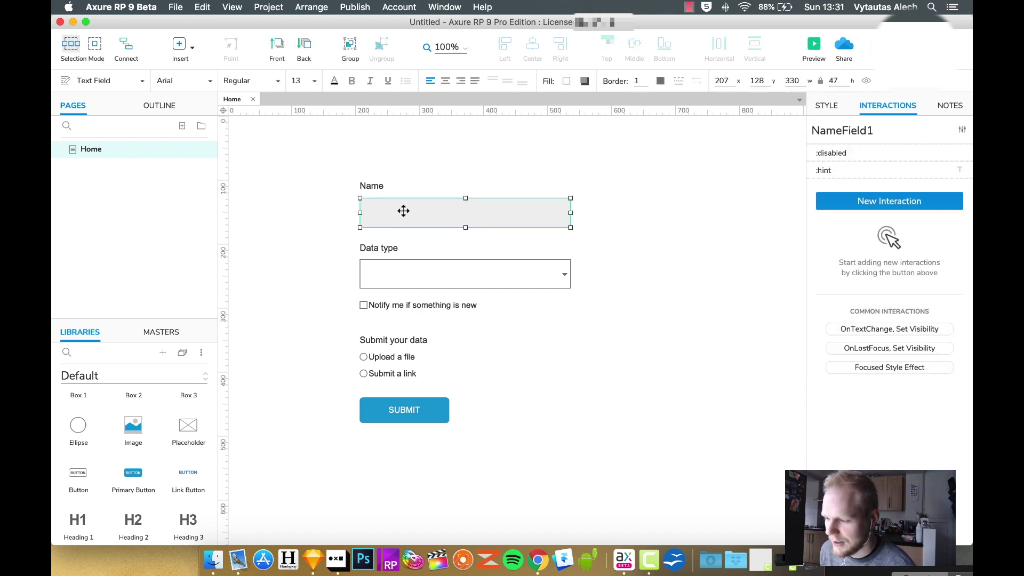
left_click(727, 169)
left_click(815, 45)
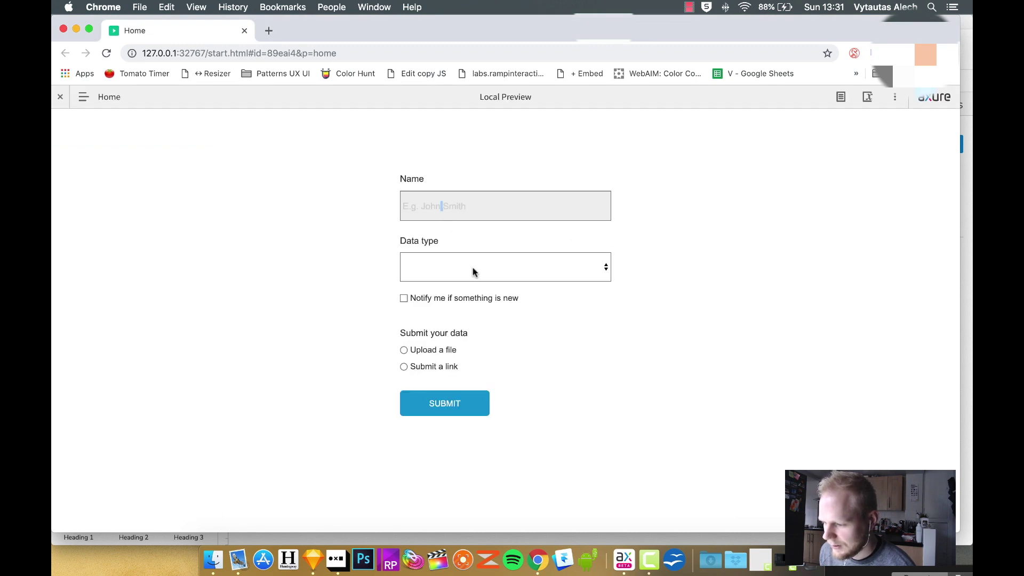
In the preview, try the Data type dropdown, tick Notify me, and choose Upload a file
left_click(473, 272)
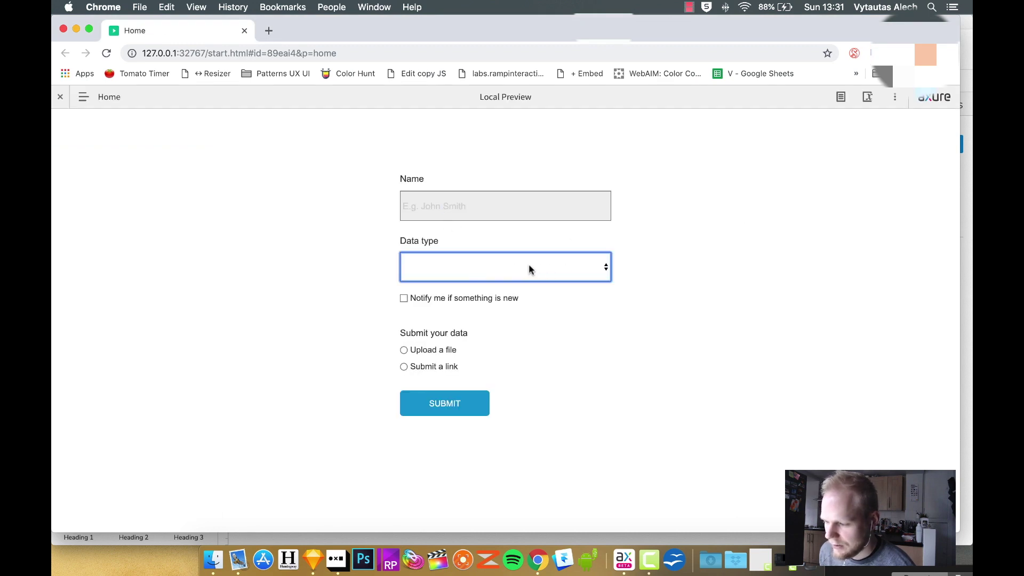
left_click(404, 299)
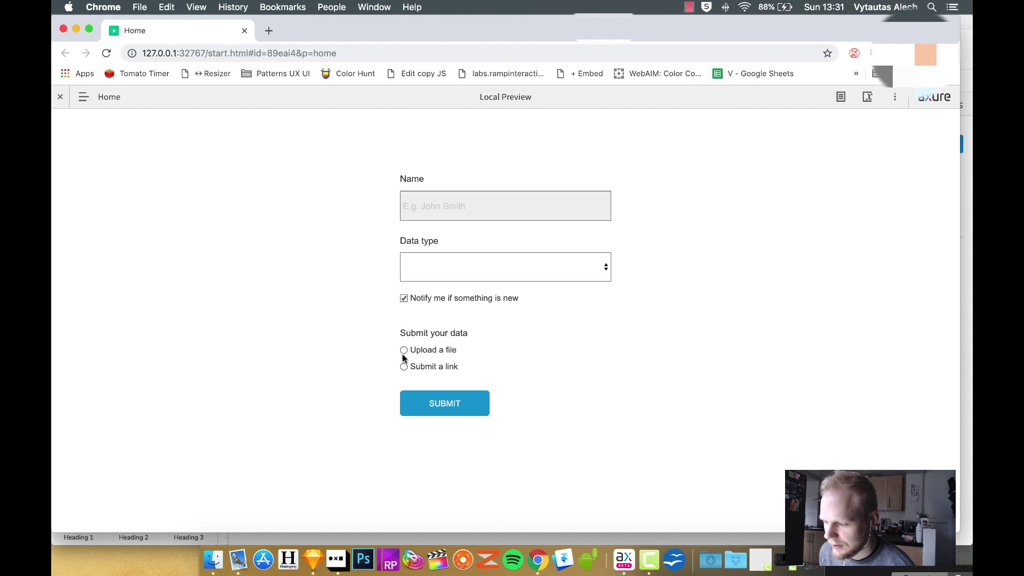
left_click(404, 351)
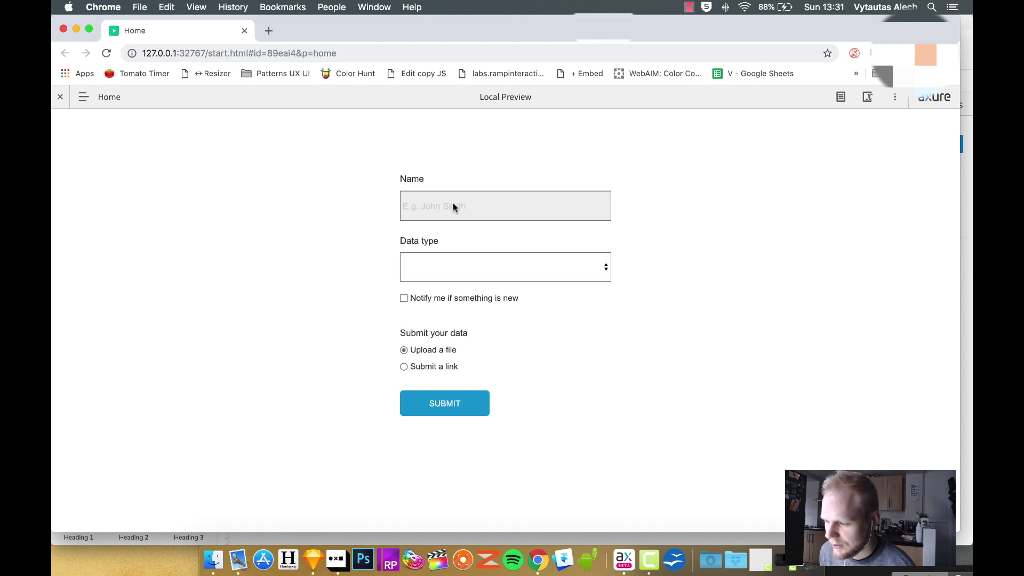
left_click(59, 97)
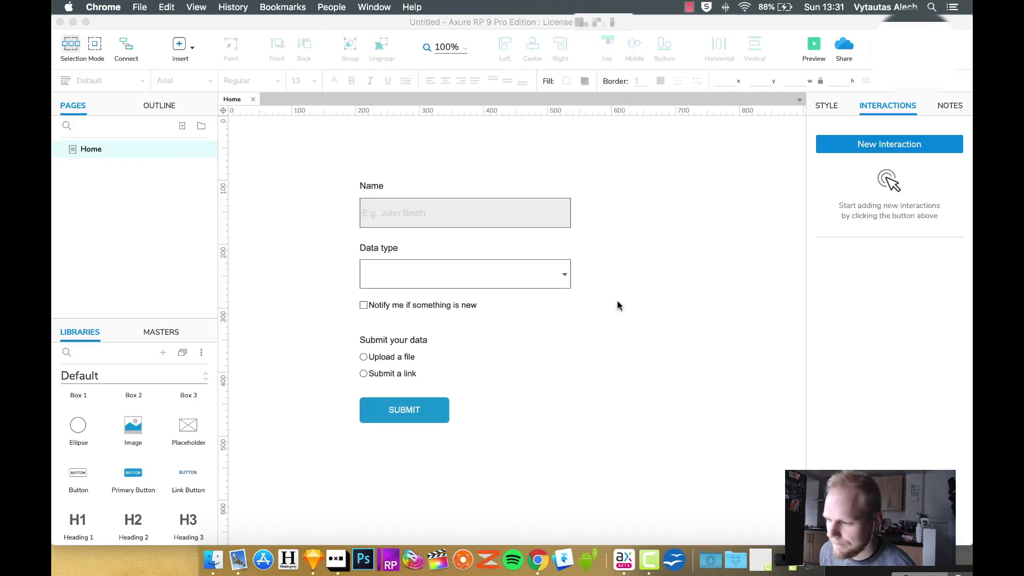
Untick Disabled on the Name field, then open the Data type droplist's options editor
key("super+Tab")
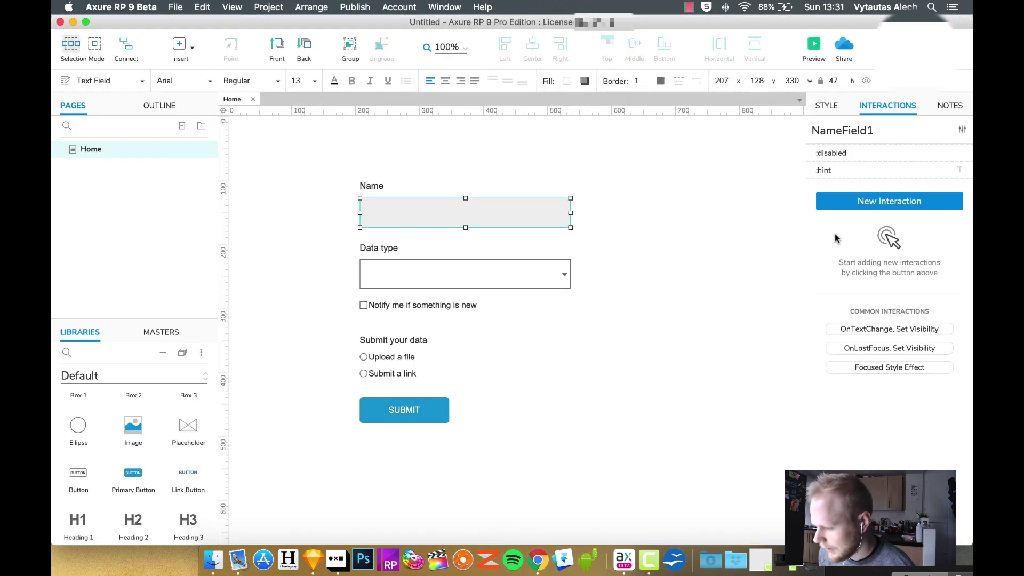
left_click(962, 130)
left_click(808, 325)
left_click(686, 256)
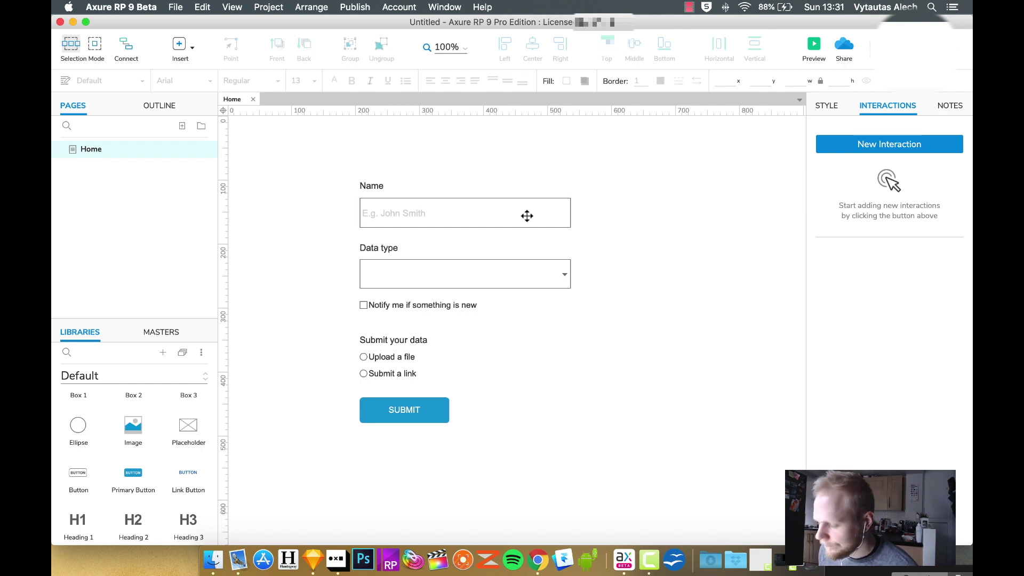
left_click(413, 214)
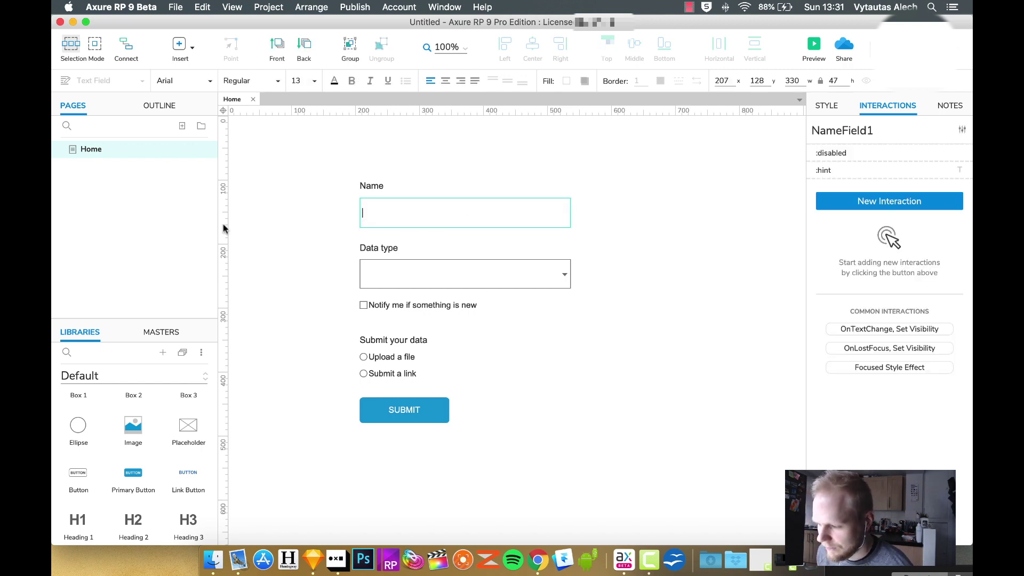
left_click(340, 224)
left_click(415, 211)
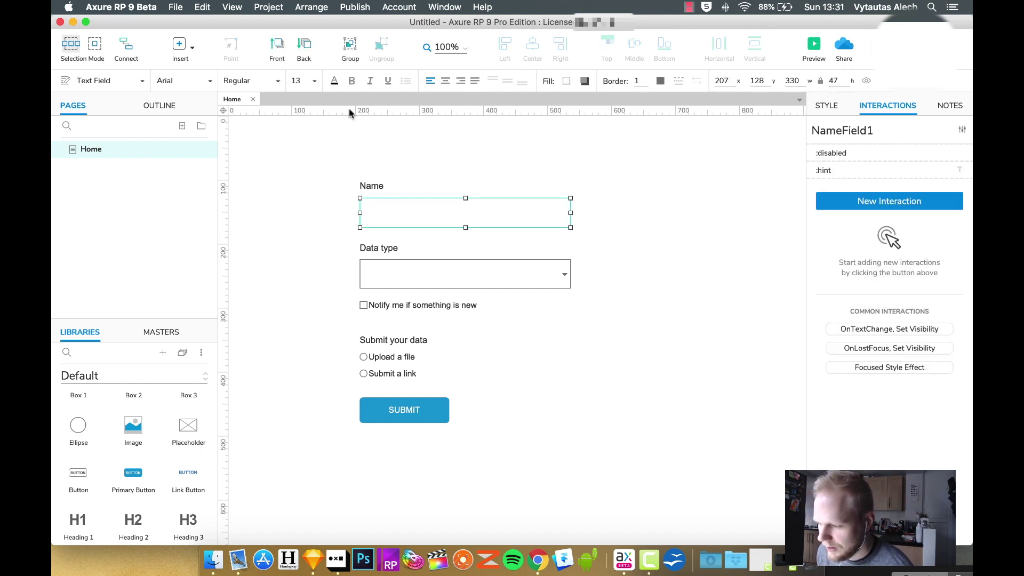
left_click(827, 105)
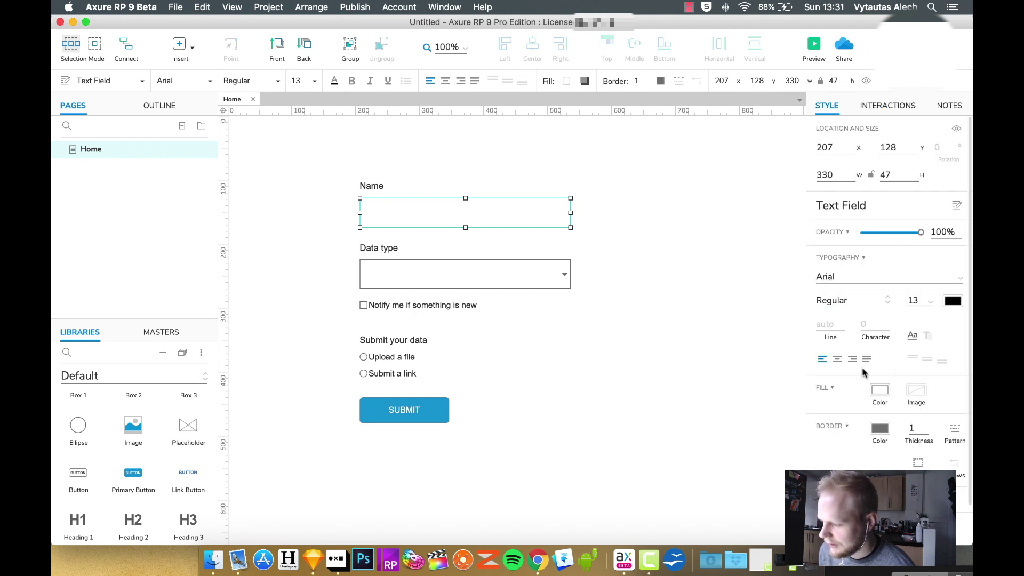
left_click(883, 106)
left_click(464, 276)
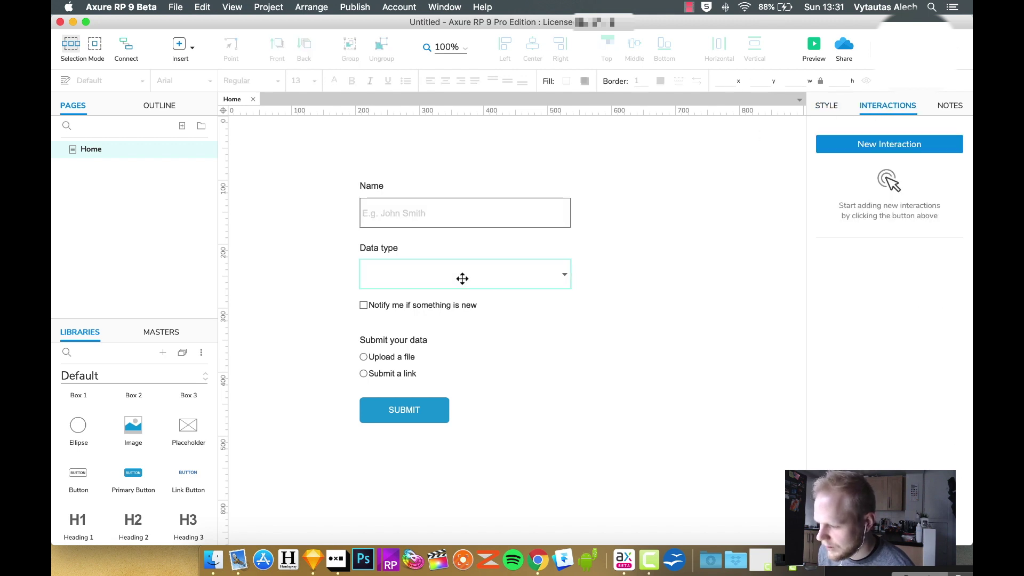
double_click(447, 276)
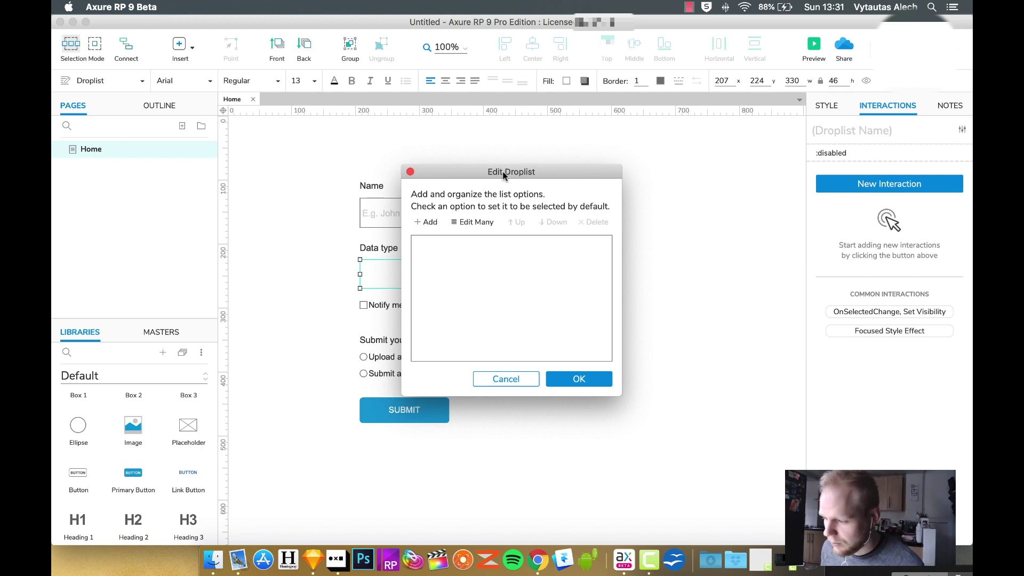
Fill the Data type droplist with XML, JSON, HTML, CSV, topped by 'Select an option'
left_click_drag(503, 172, 522, 183)
left_click(492, 233)
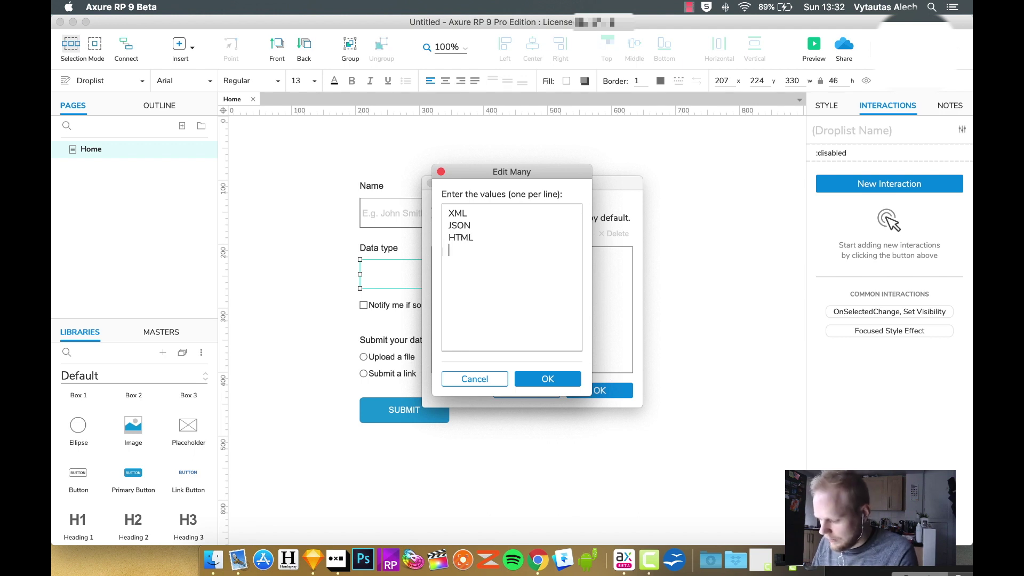
left_click(538, 380)
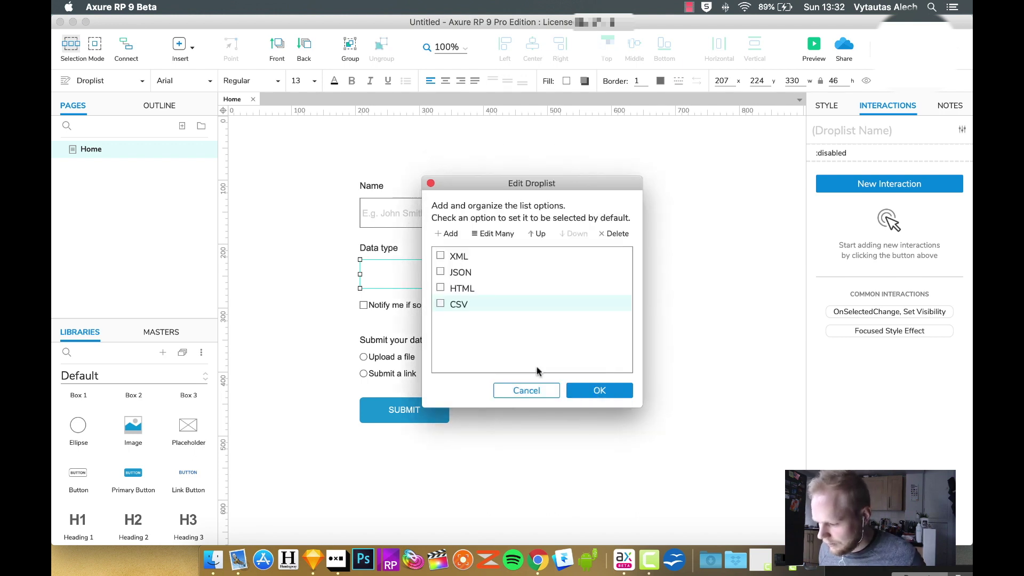
left_click(443, 257)
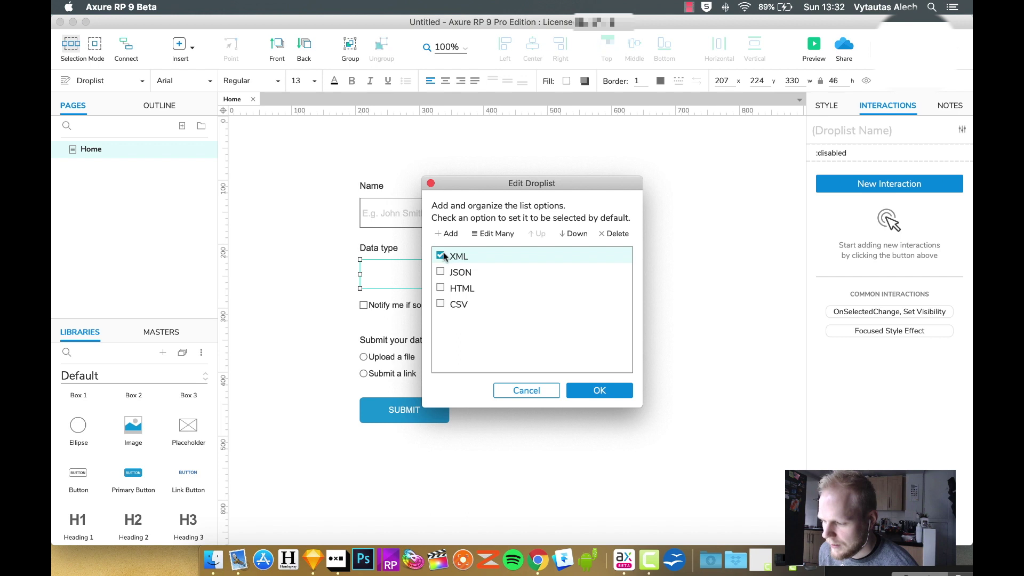
left_click(441, 256)
left_click(448, 234)
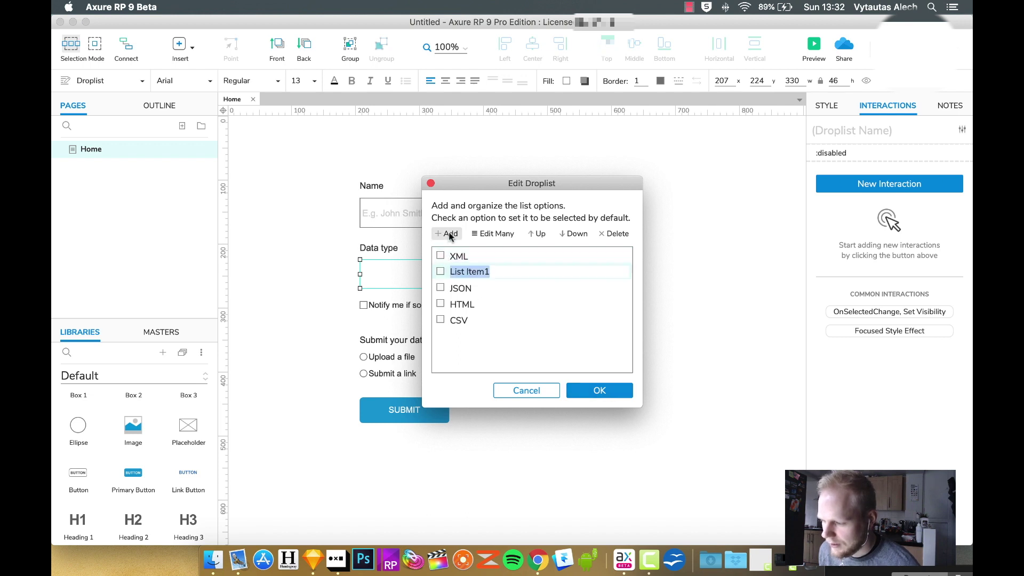
type("Select an option")
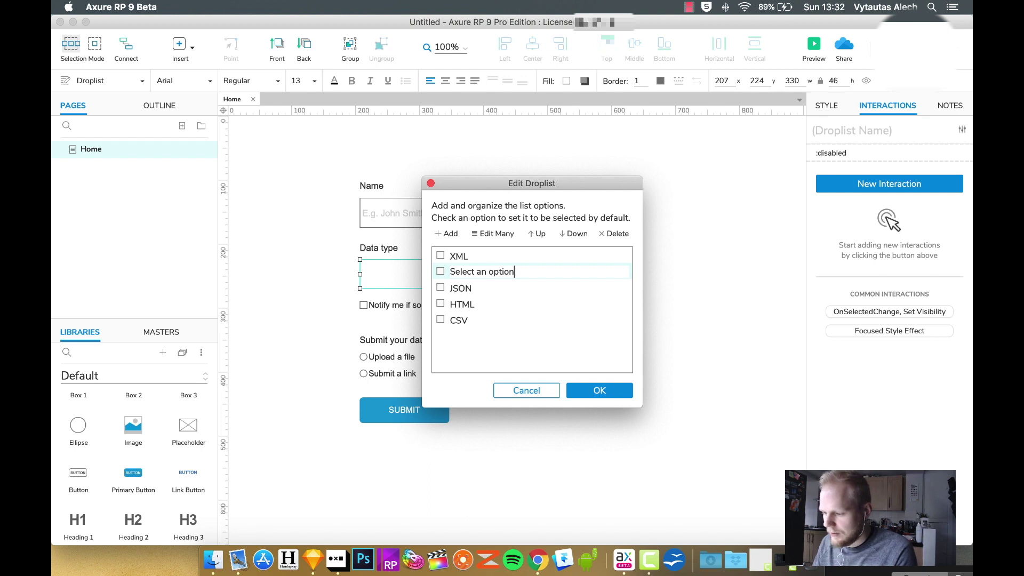
left_click(541, 234)
left_click(589, 387)
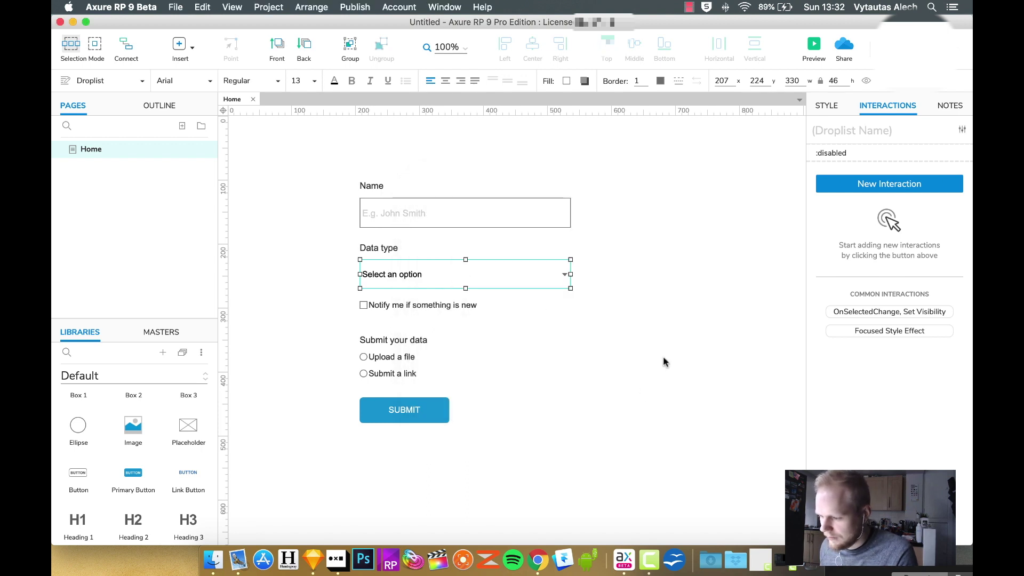
Preview the form in Chrome and choose JSON from the Data type droplist
left_click(832, 153)
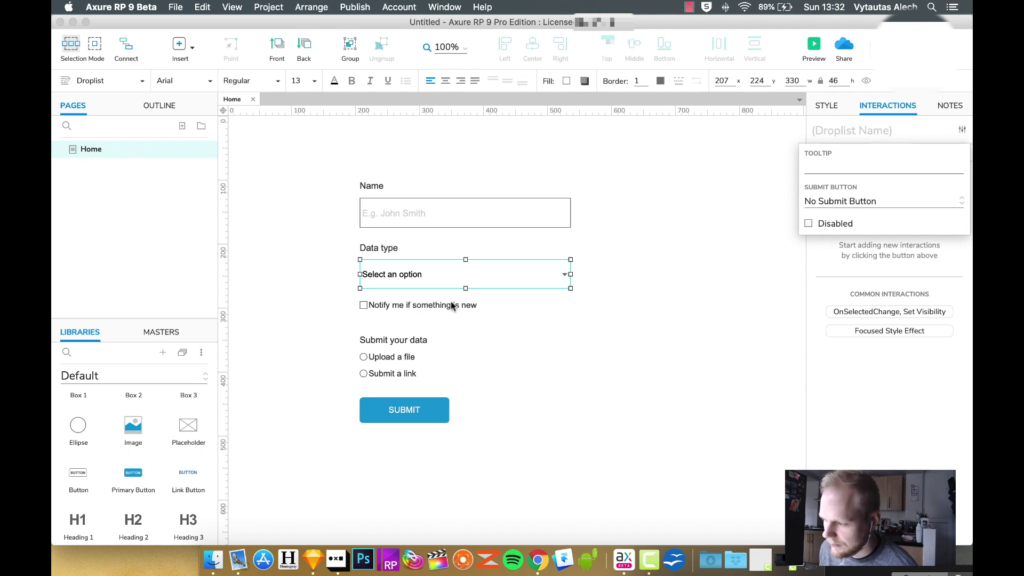
left_click(540, 341)
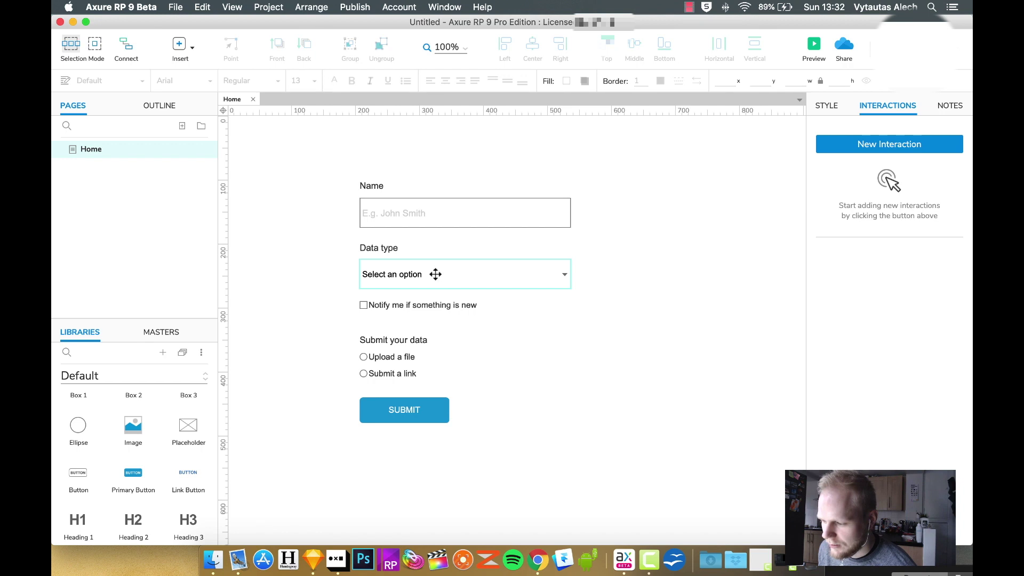
left_click(545, 274)
left_click(814, 44)
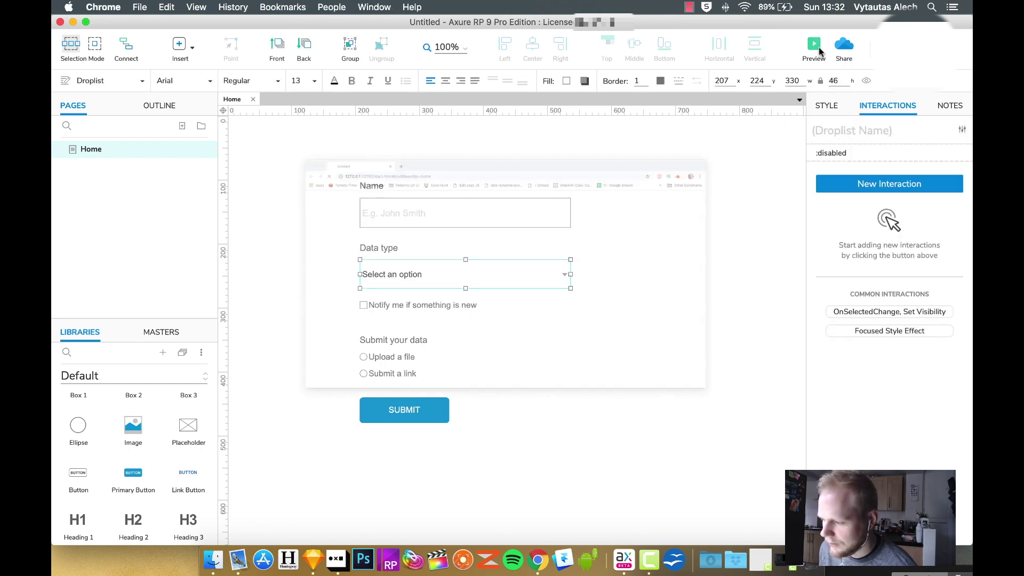
left_click(555, 270)
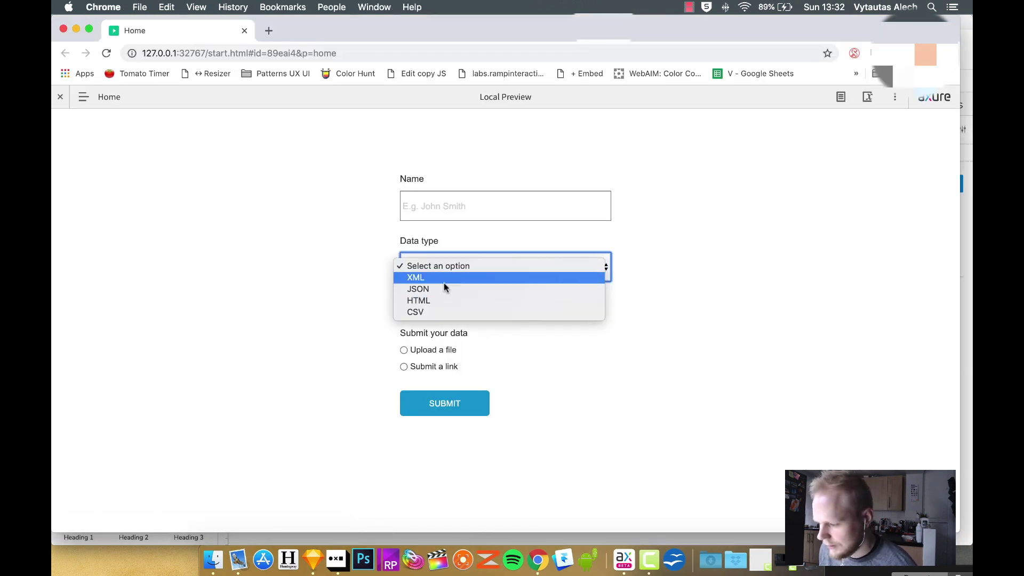
left_click(440, 289)
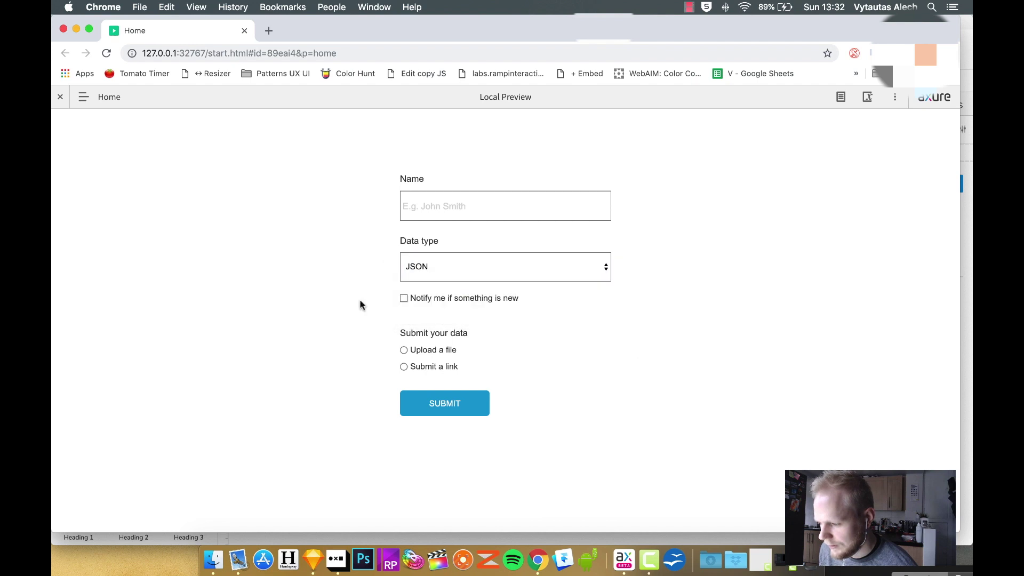
key("super+Tab")
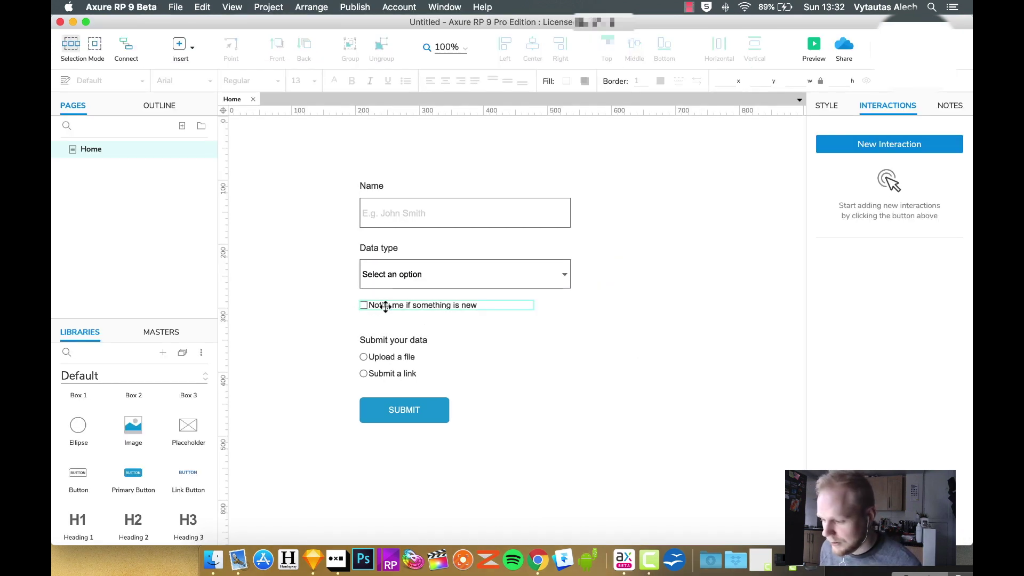
left_click(385, 302)
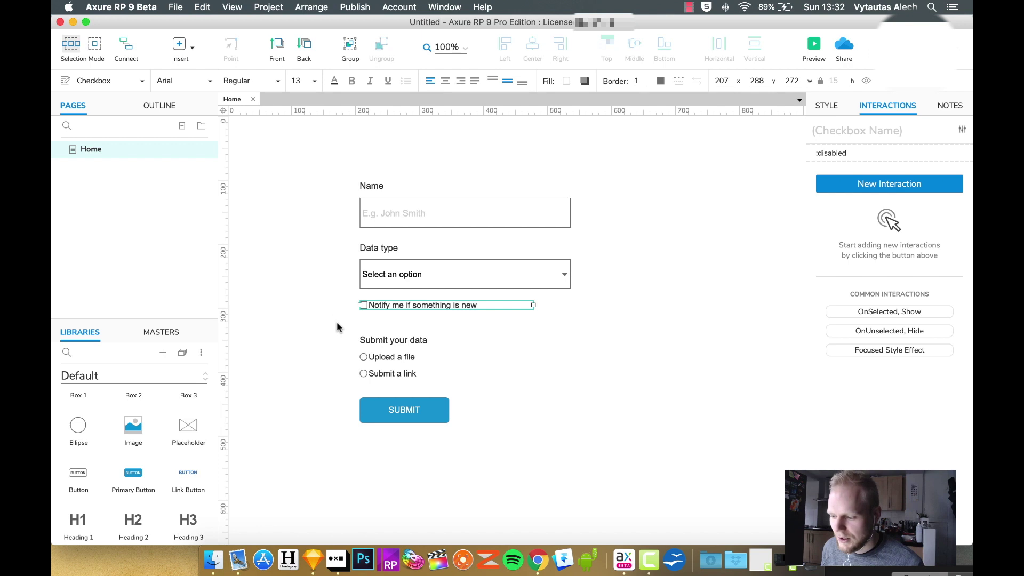
left_click(328, 291)
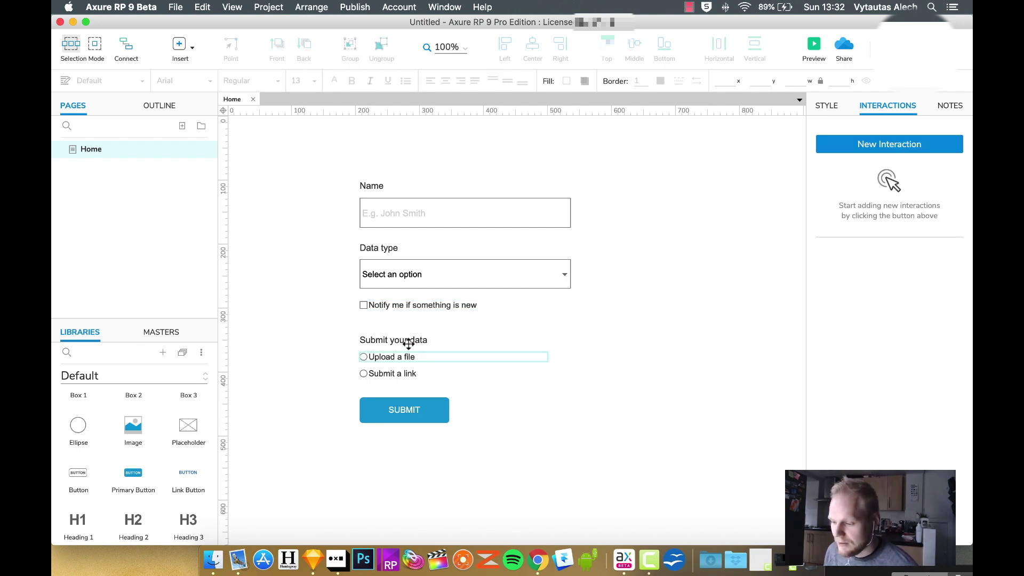
left_click(814, 47)
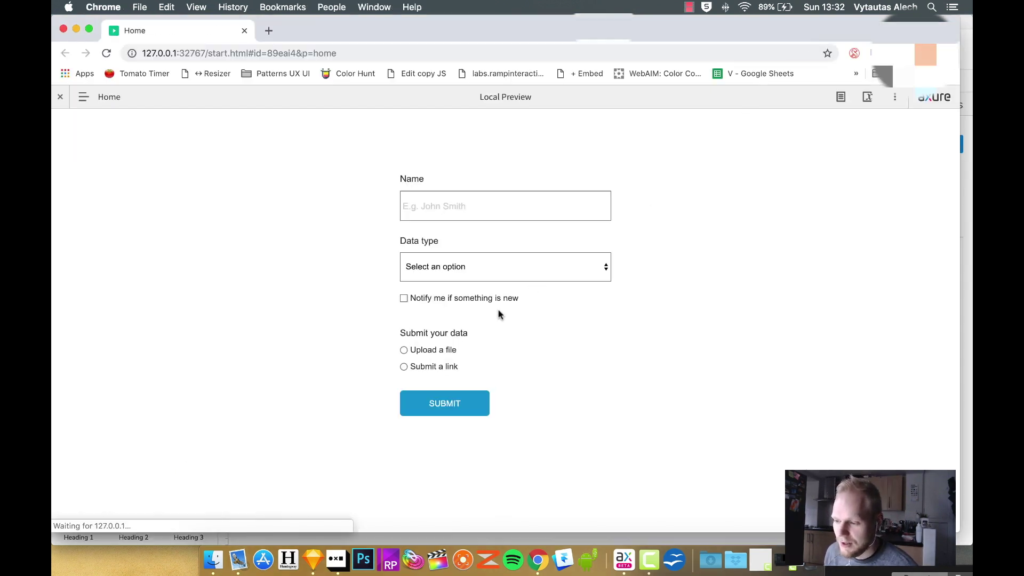
left_click(404, 350)
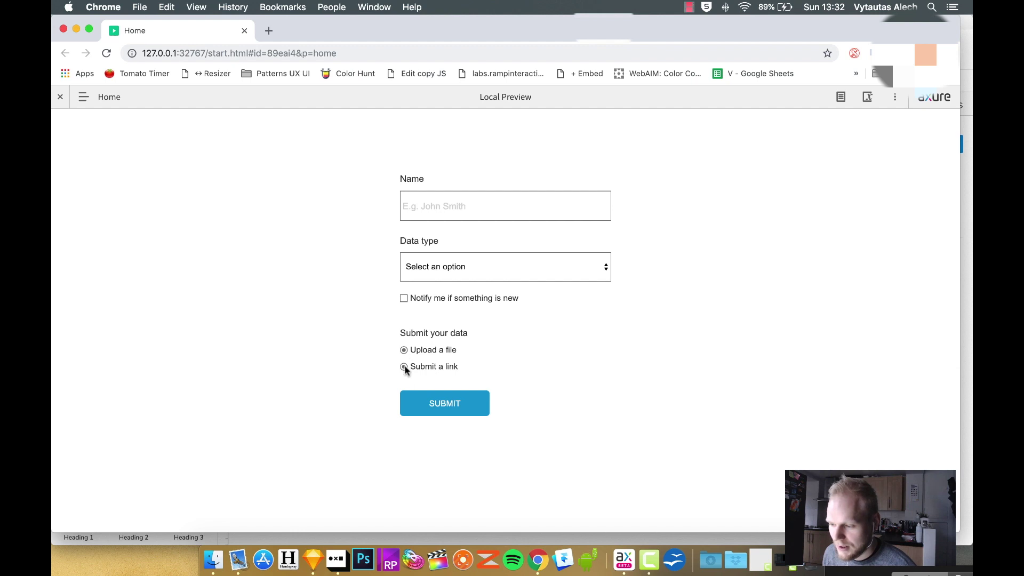
double_click(404, 368)
key("super+Tab")
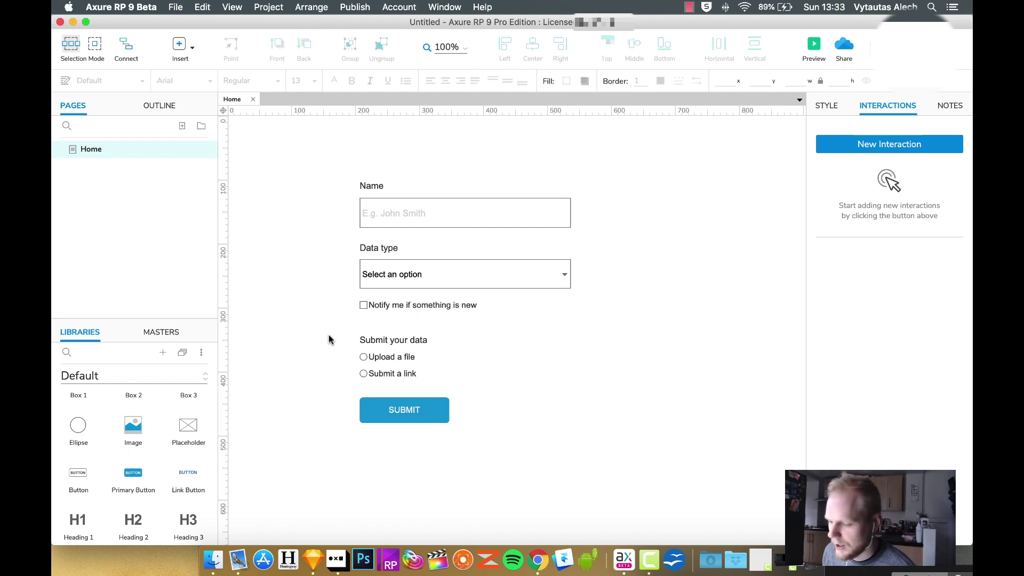
Assign both radio buttons to the 'file-selection' radio group and preview the form
left_click(374, 357)
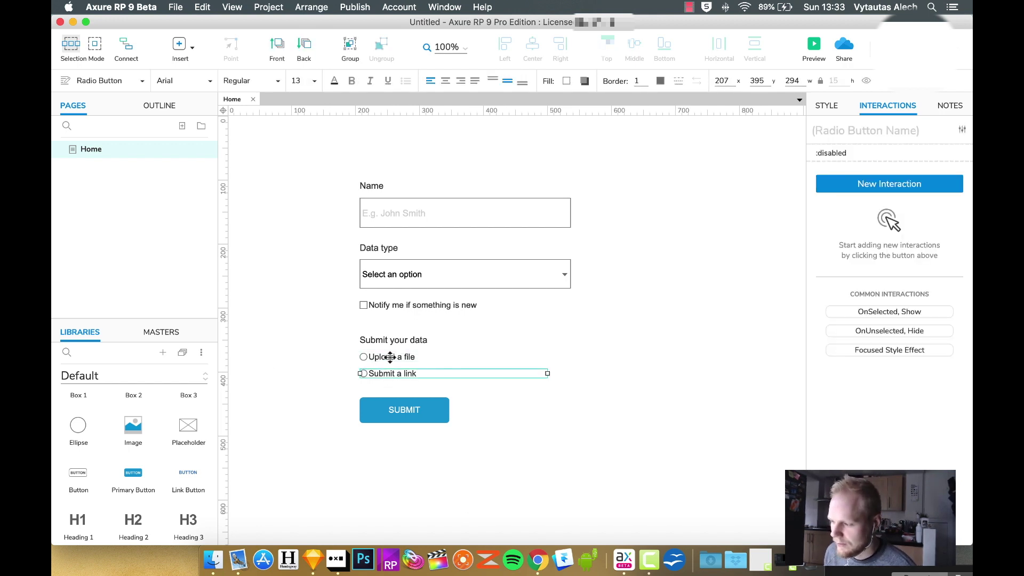
left_click(312, 364)
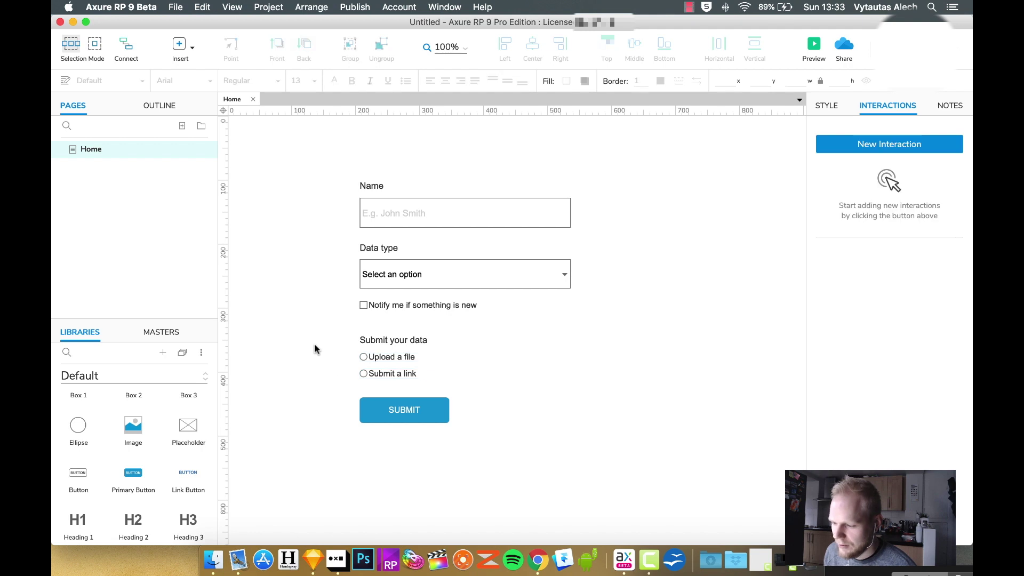
left_click_drag(332, 353, 485, 387)
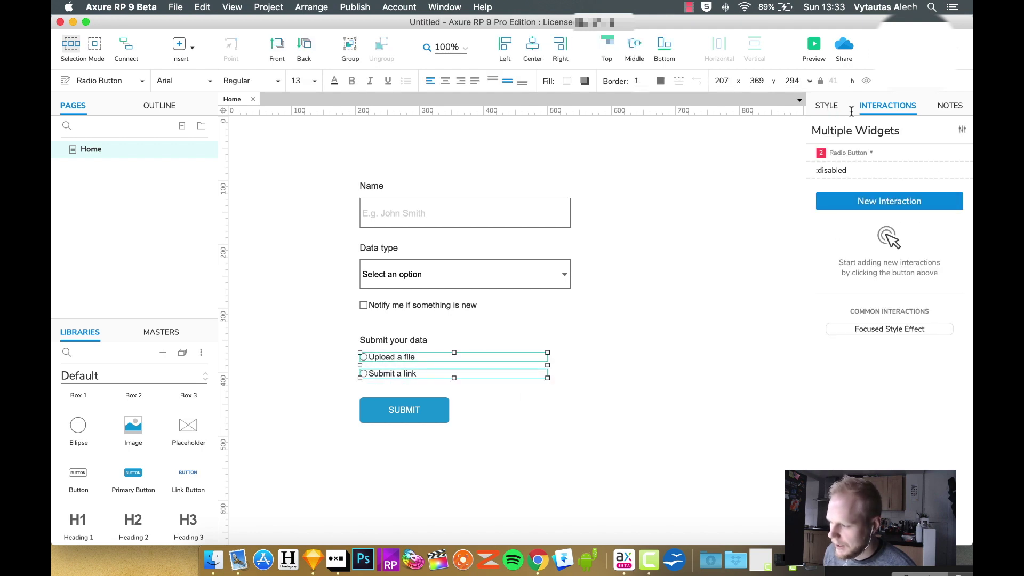
left_click(962, 133)
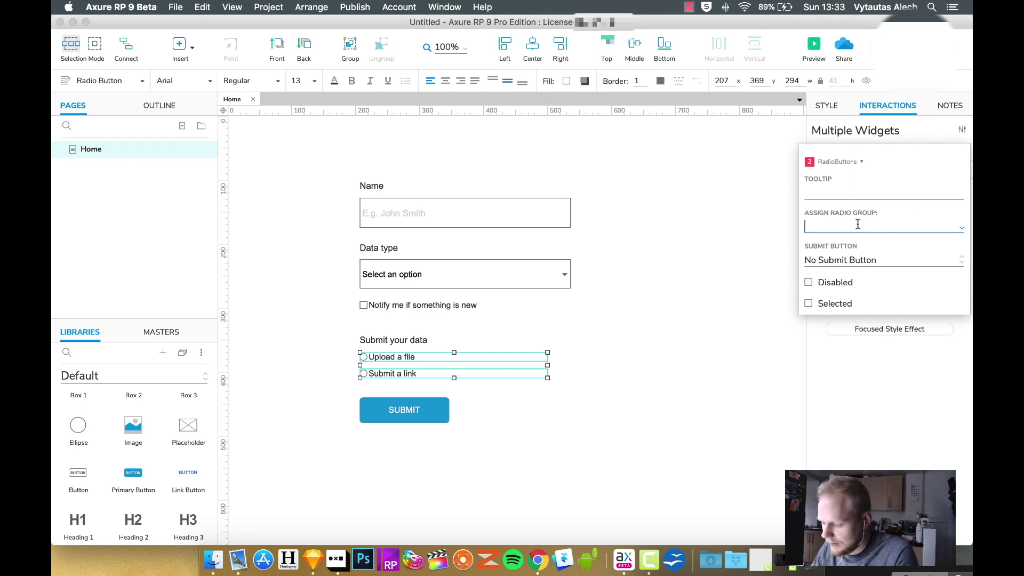
type("ile-selection")
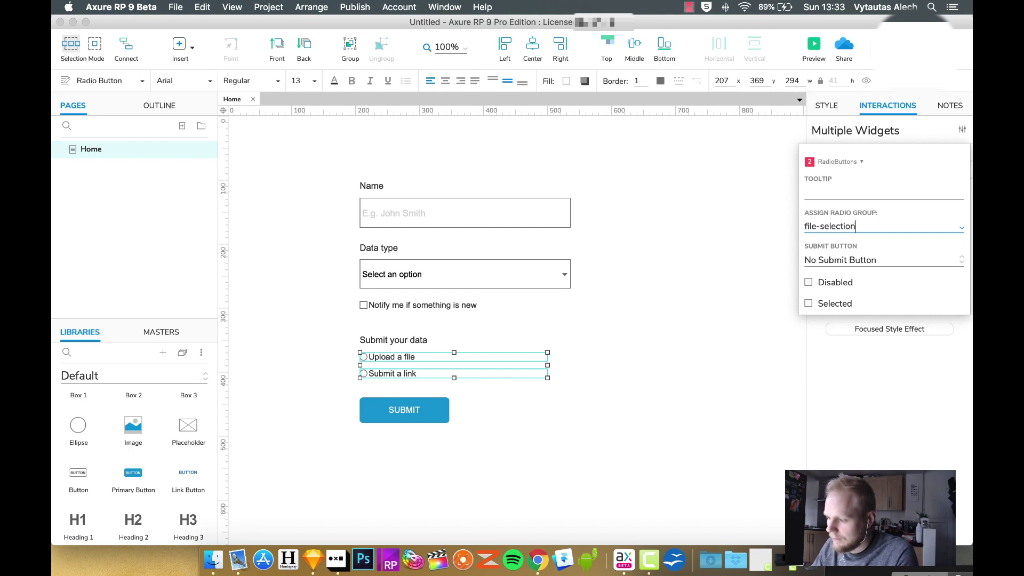
left_click(848, 365)
left_click(633, 361)
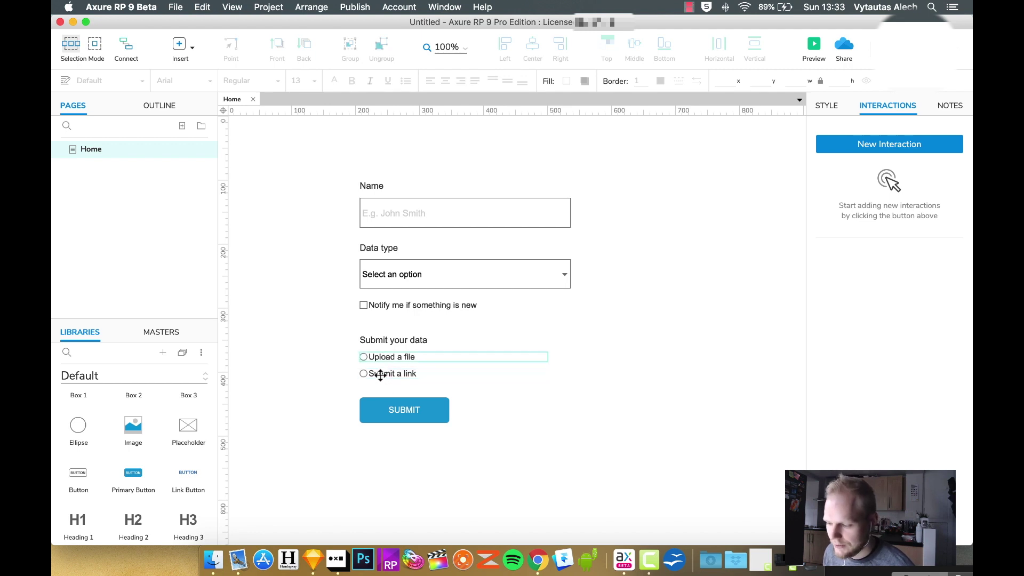
left_click(814, 45)
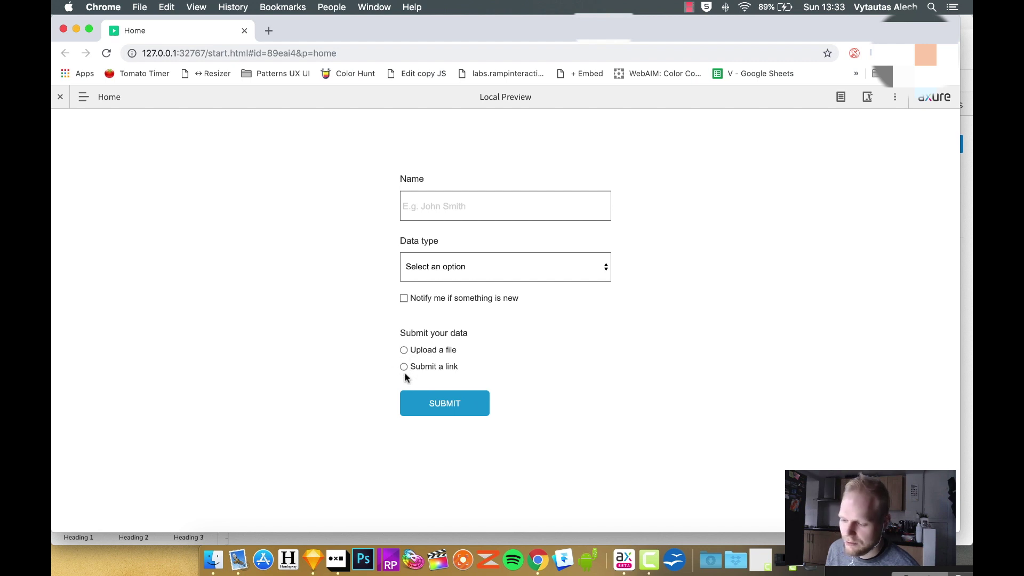
Pick Upload a file, then Submit a link, confirming only one stays chosen, and close the preview
left_click(404, 351)
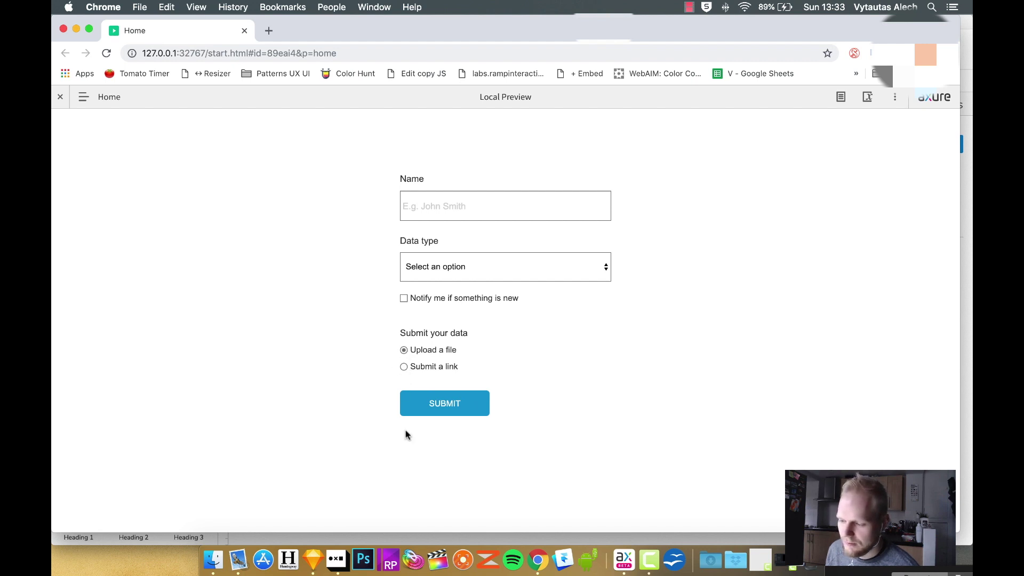
left_click(404, 366)
left_click(245, 30)
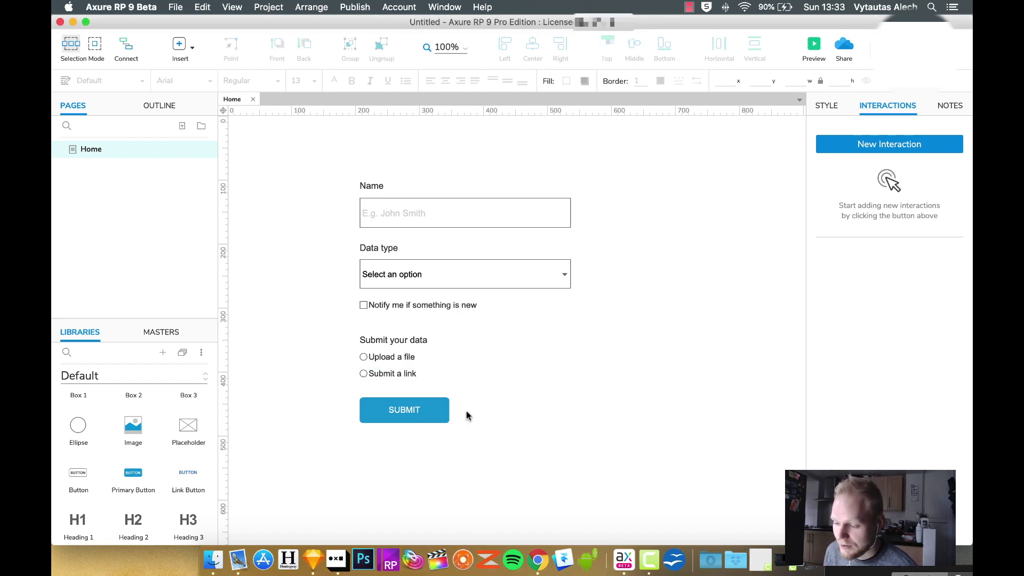
Scroll the form, click the canvas, and undo the recent changes to the form
scroll(465, 437, "down", 1)
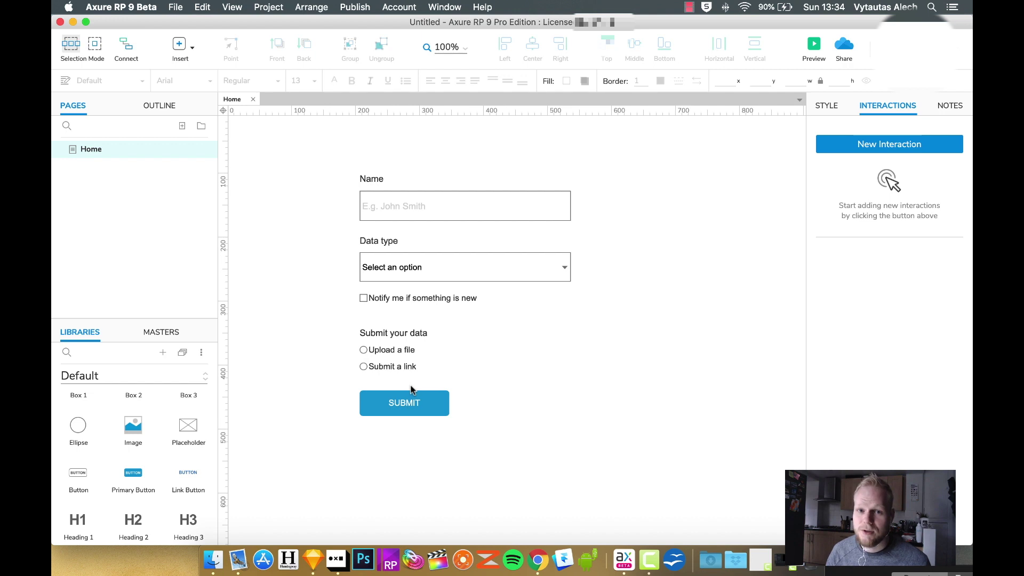
left_click(312, 159)
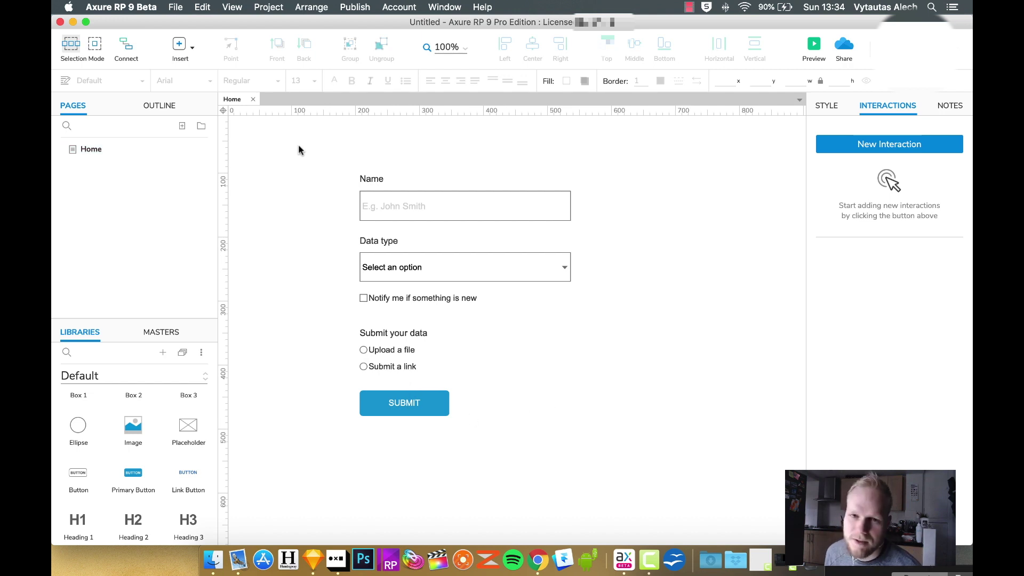
key("super+z")
key("super+z")
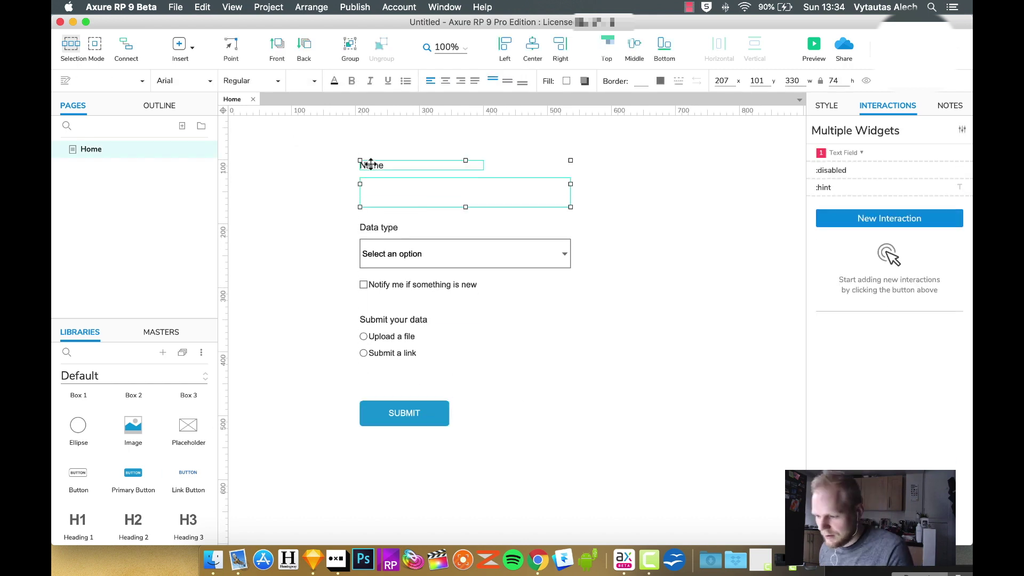
Restore the File location field with redo and move the SUBMIT button slightly lower
key("super+shift+z")
key("super+shift+z")
key("super+shift+z")
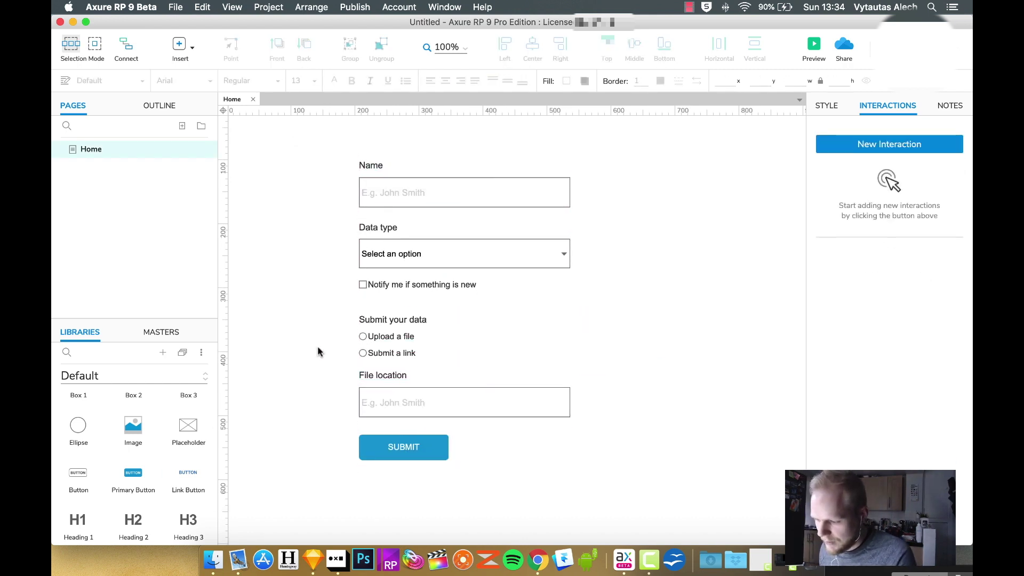
left_click(428, 451)
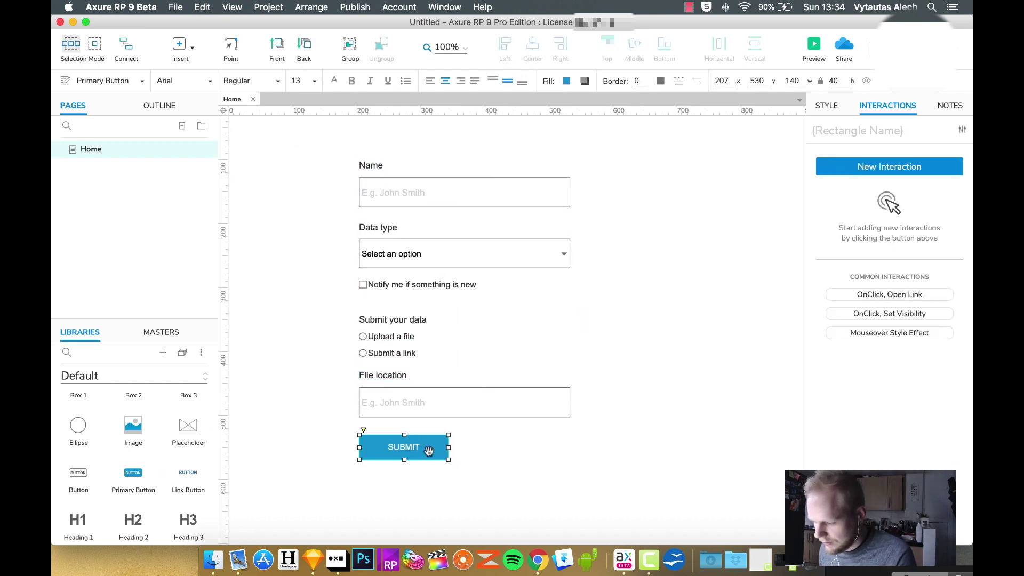
left_click_drag(428, 451, 429, 459)
left_click(505, 464)
Change the File location text field's hint text to 'URL'
left_click(412, 404)
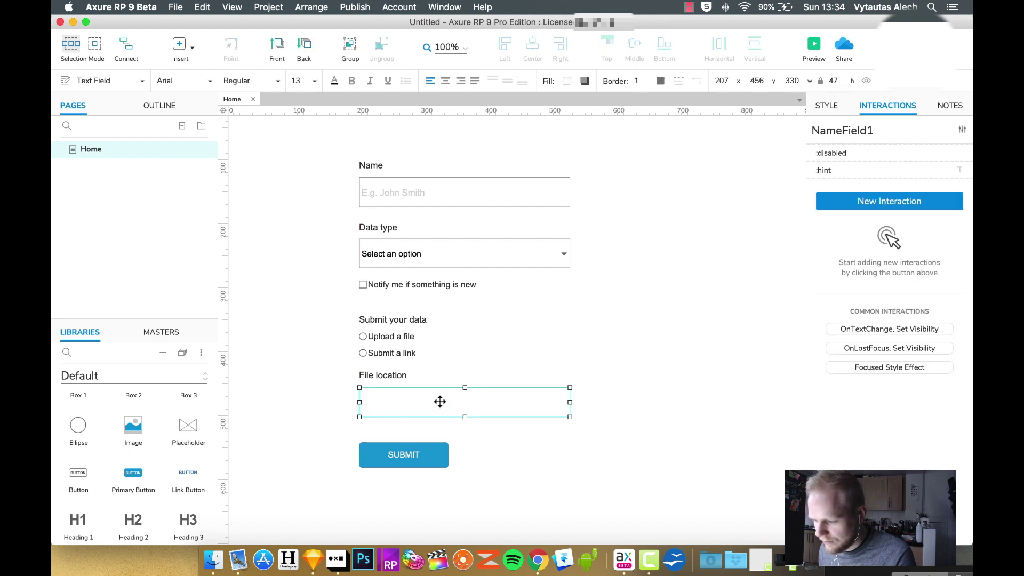
left_click(963, 132)
left_click(843, 200)
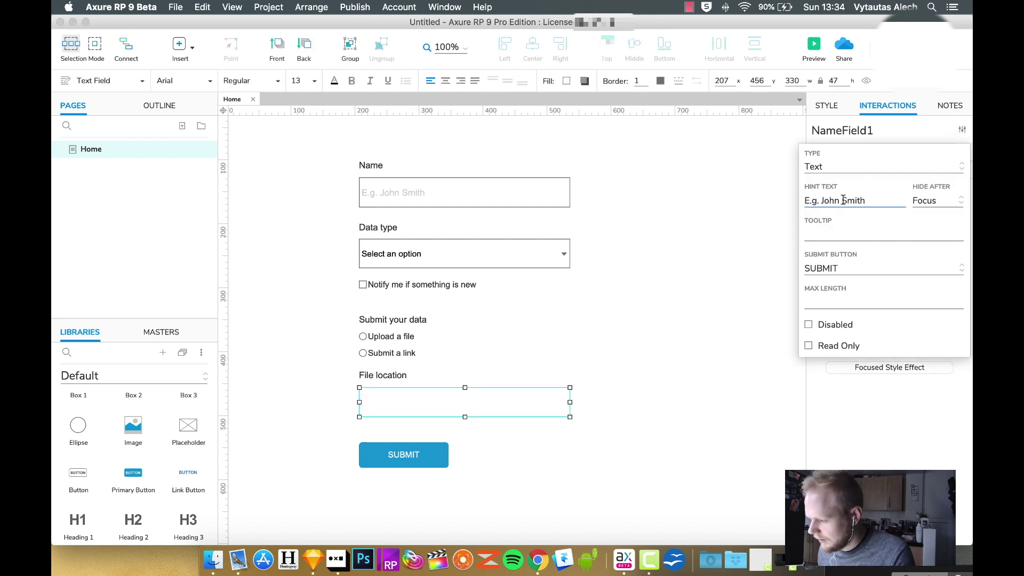
key("super+a")
type("URL")
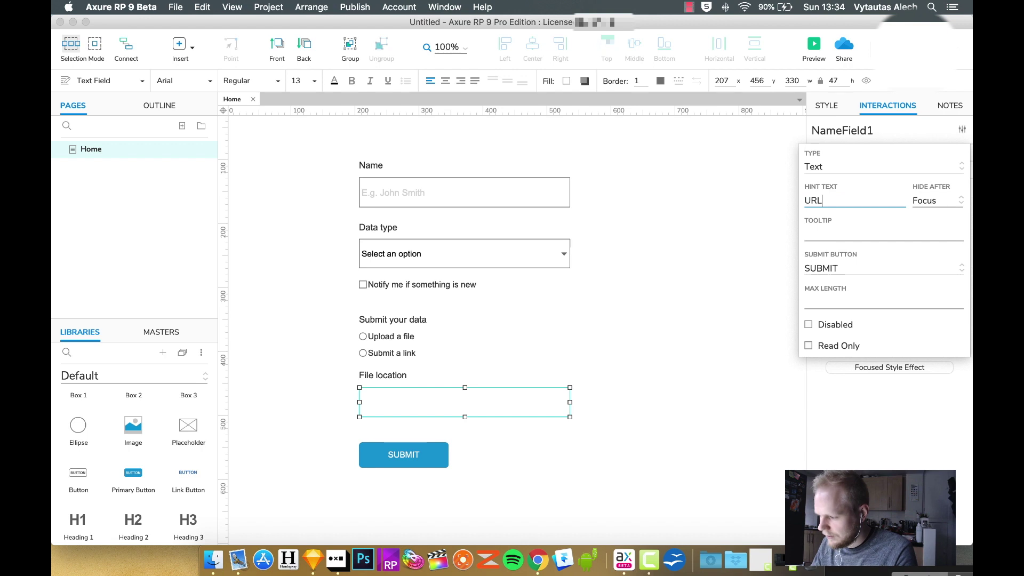
left_click(574, 251)
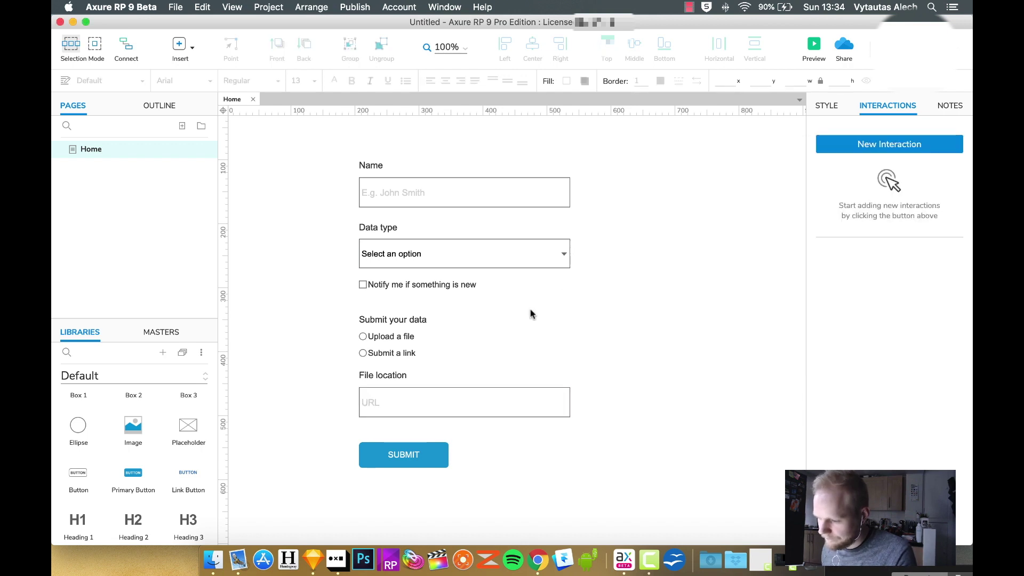
Relabel the 'Upload a file' radio button as 'Submit a link on Service server'
left_click(397, 336)
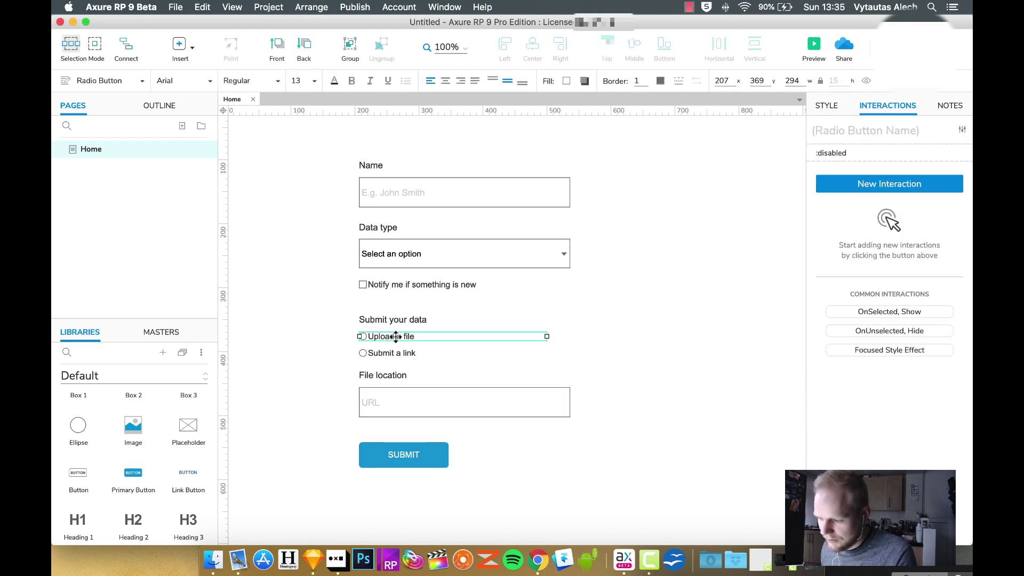
double_click(410, 336)
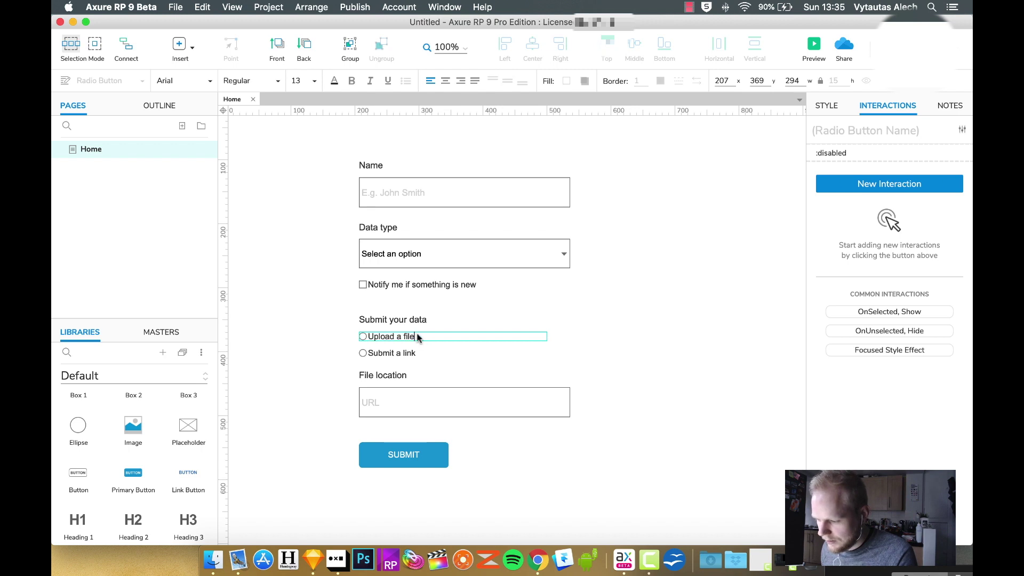
type("Submit a link")
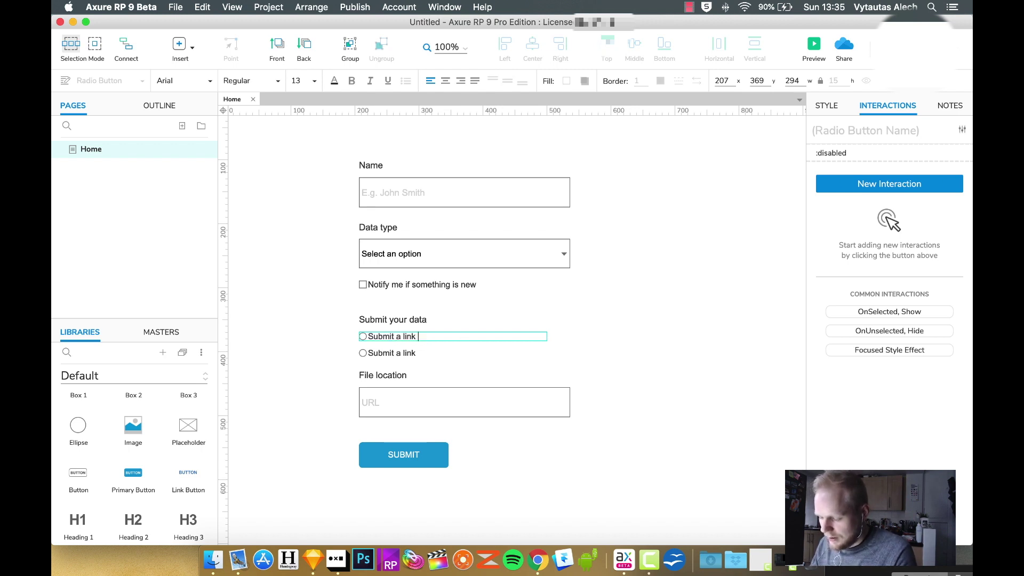
type("Service server")
double_click(424, 354)
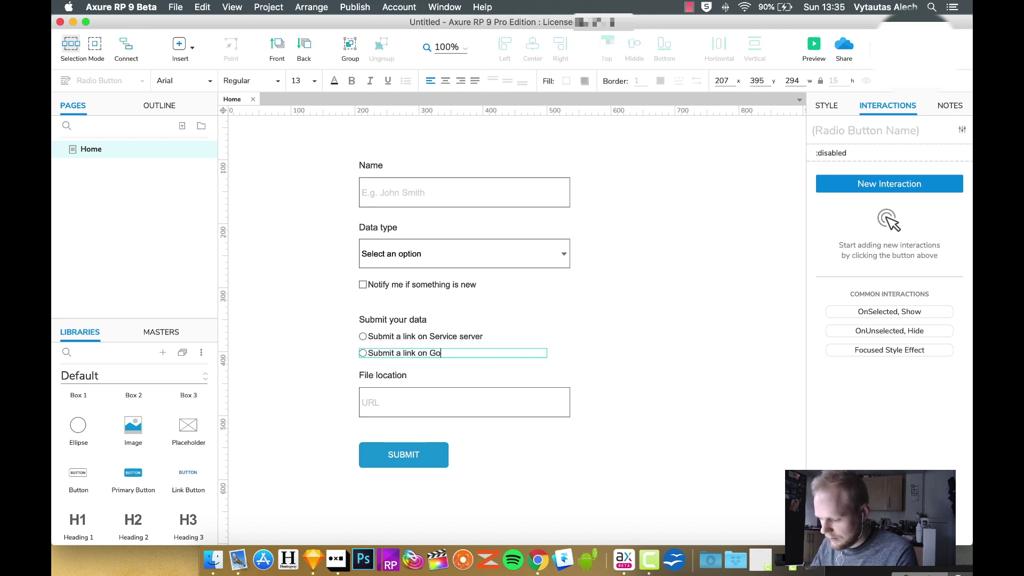
Finish the 'Submit a link on Google drive' label and nudge the File location label and field down
left_click(692, 356)
left_click(403, 389)
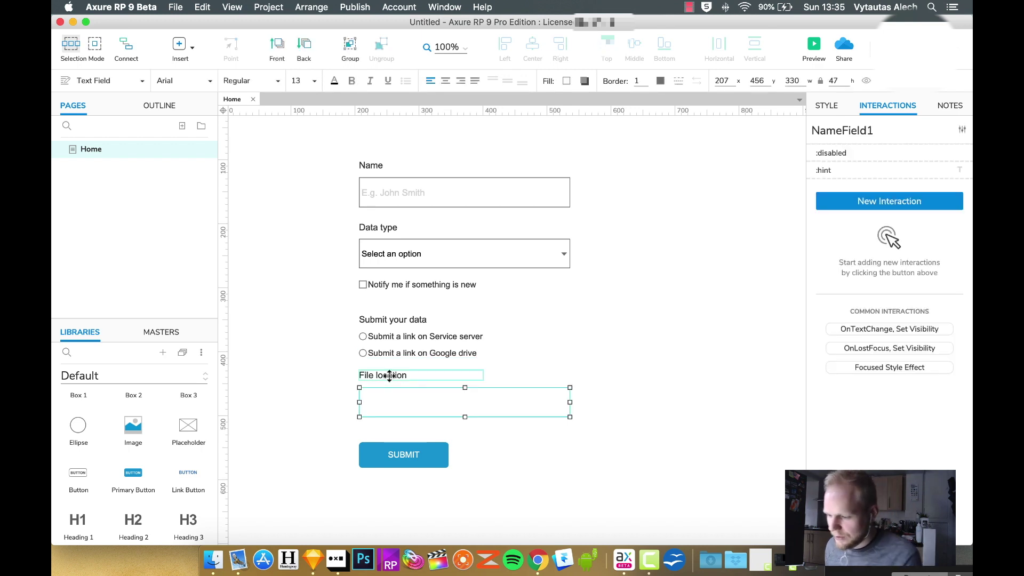
left_click(386, 374, "shift")
left_click_drag(385, 378, 384, 382)
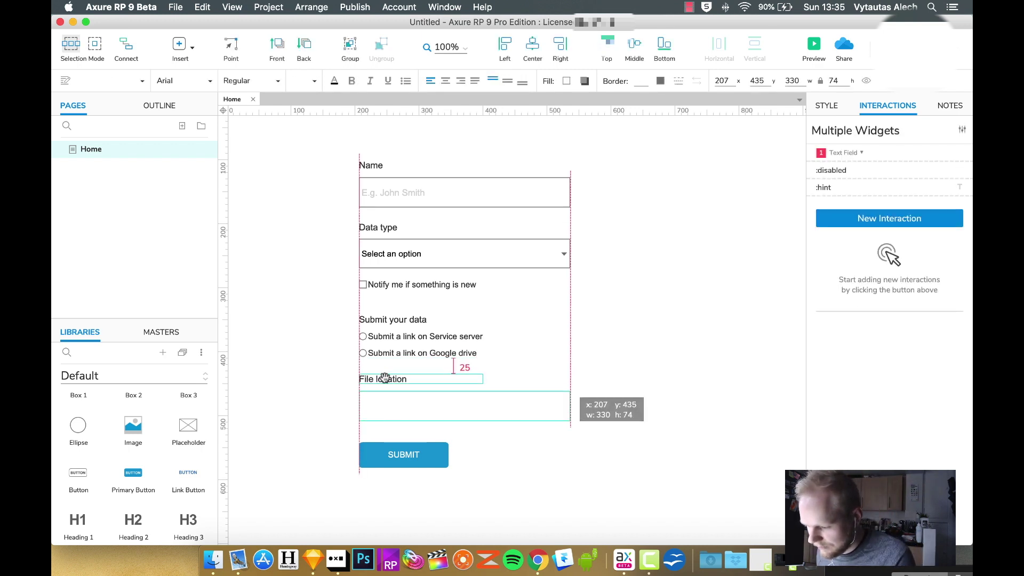
left_click(357, 384)
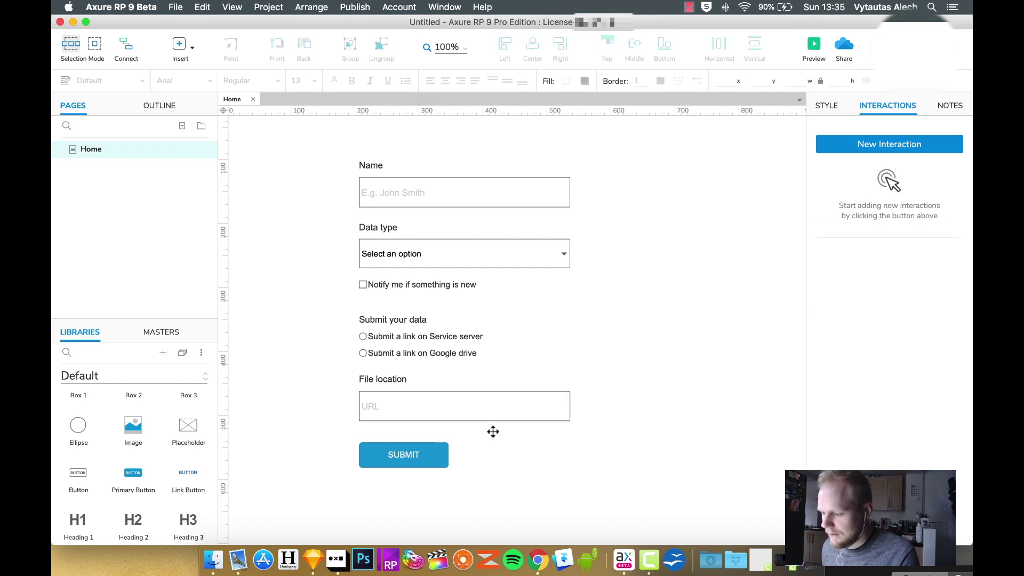
Name the File location text field 'URL'
left_click(524, 408)
left_click_drag(864, 126, 719, 139)
type("UR")
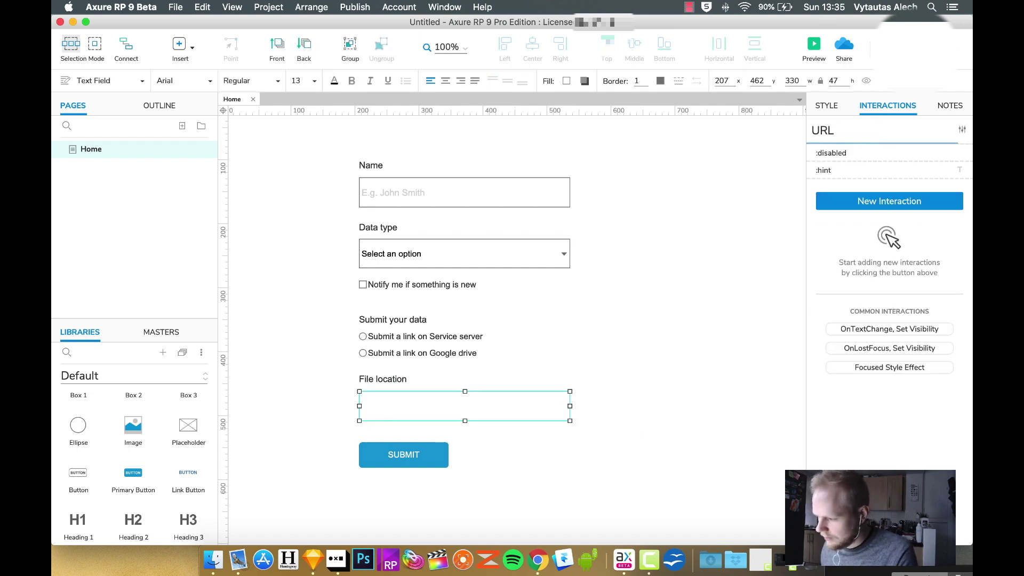
type("L")
left_click(617, 391)
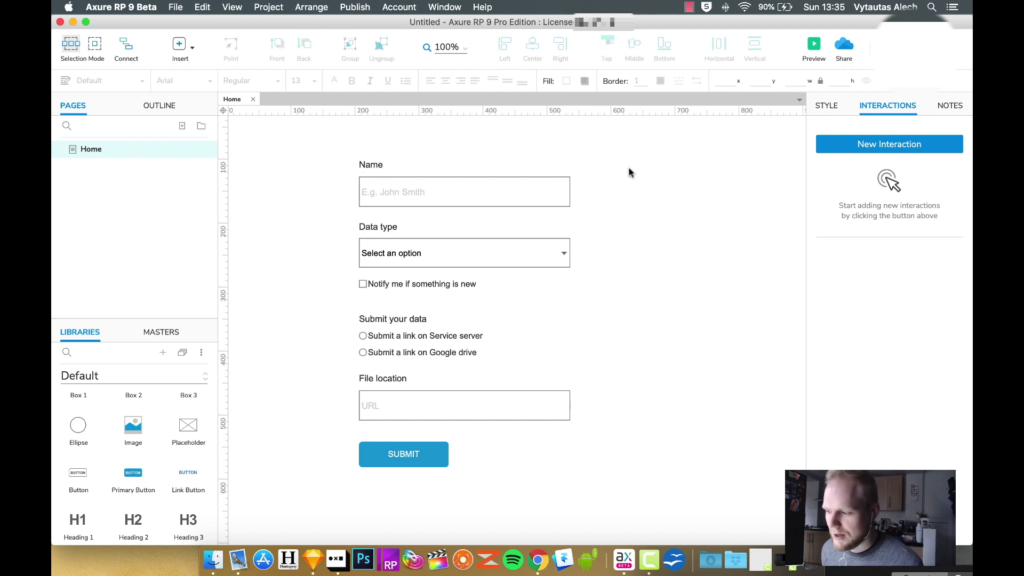
Convert all the form widgets into a dynamic panel named 'Form'
left_click_drag(638, 148, 339, 499)
right_click(413, 453)
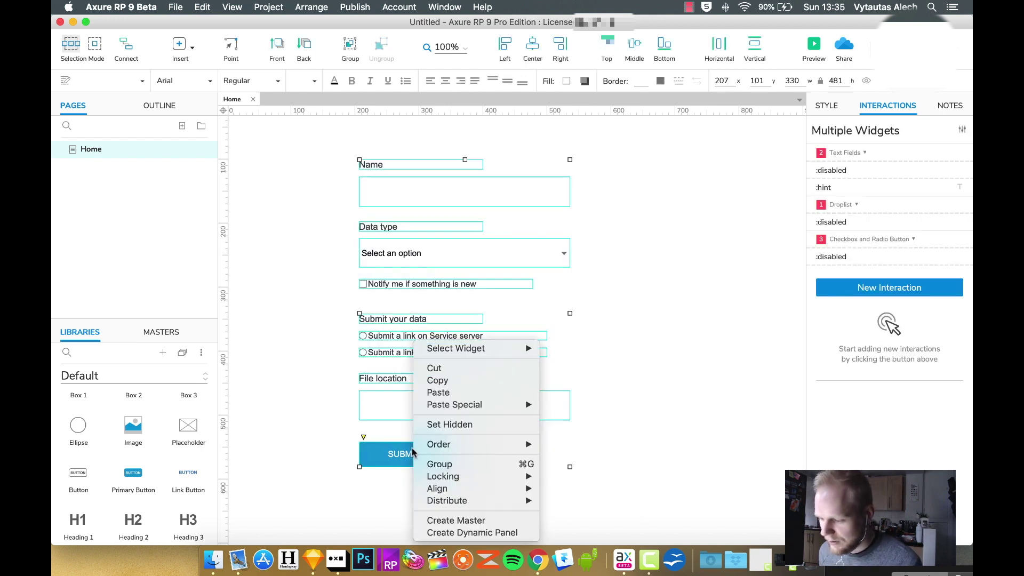
left_click(473, 532)
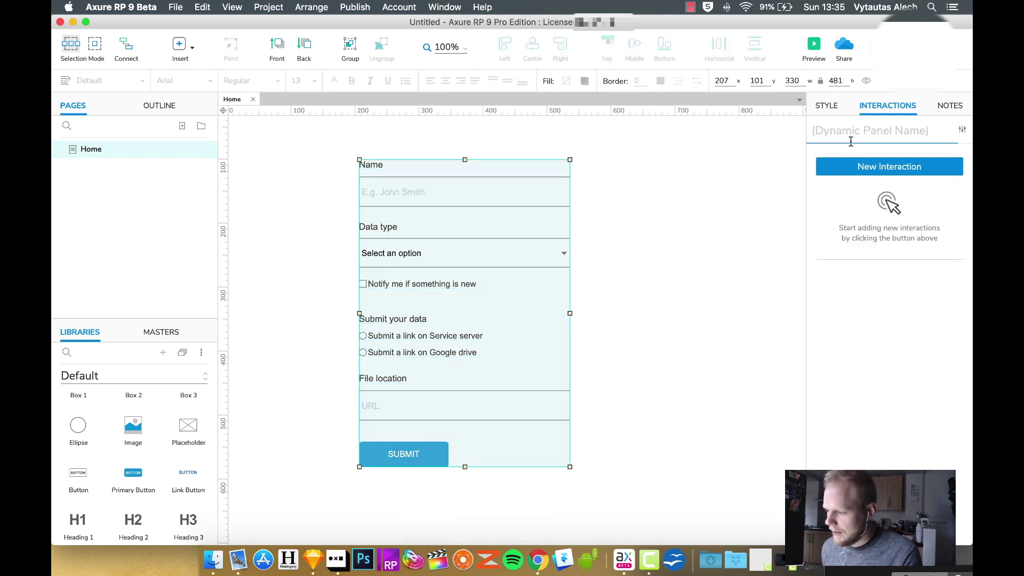
type("Form")
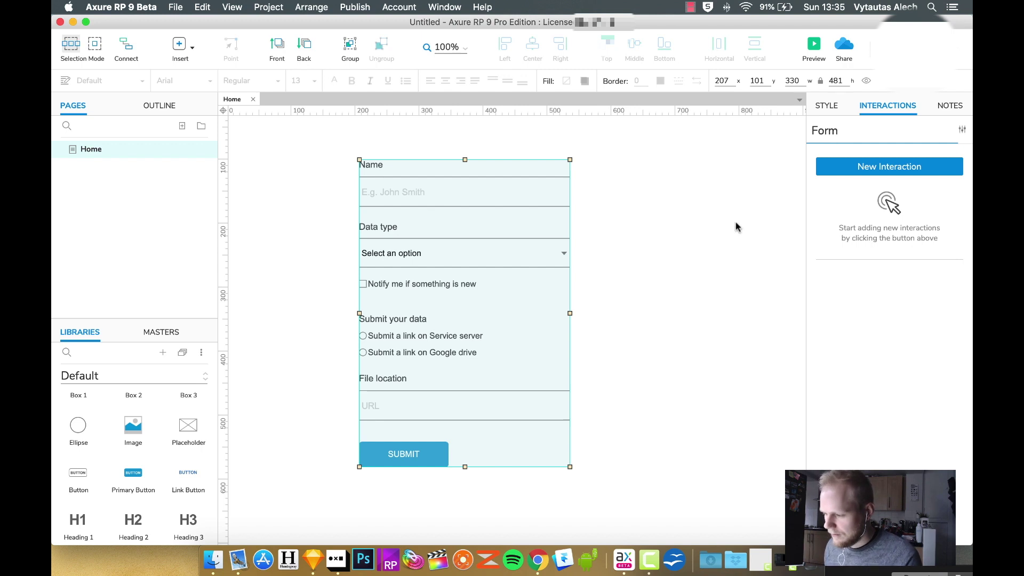
Add a second state named 'Congrats' to the Form panel
double_click(496, 244)
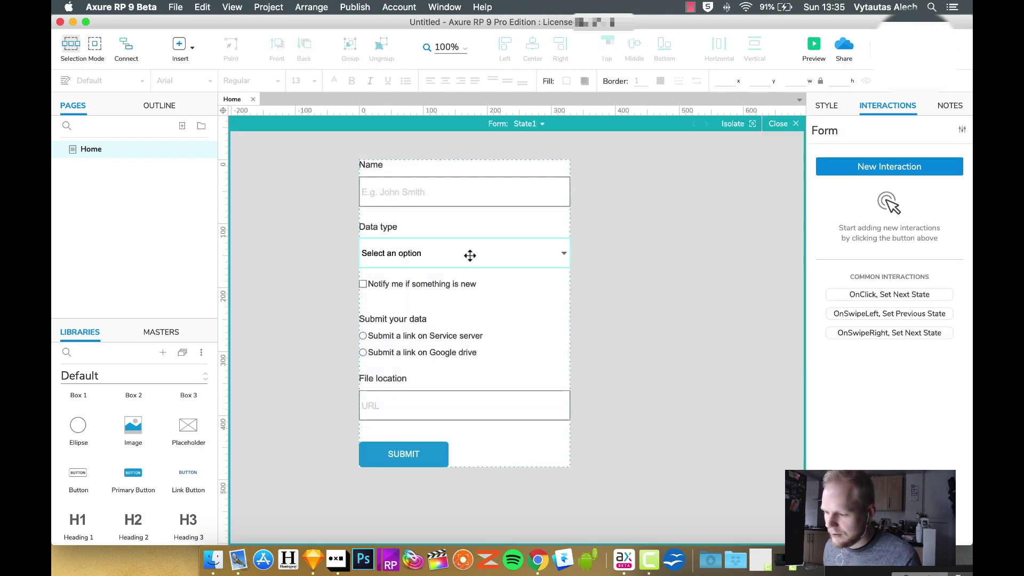
left_click(535, 124)
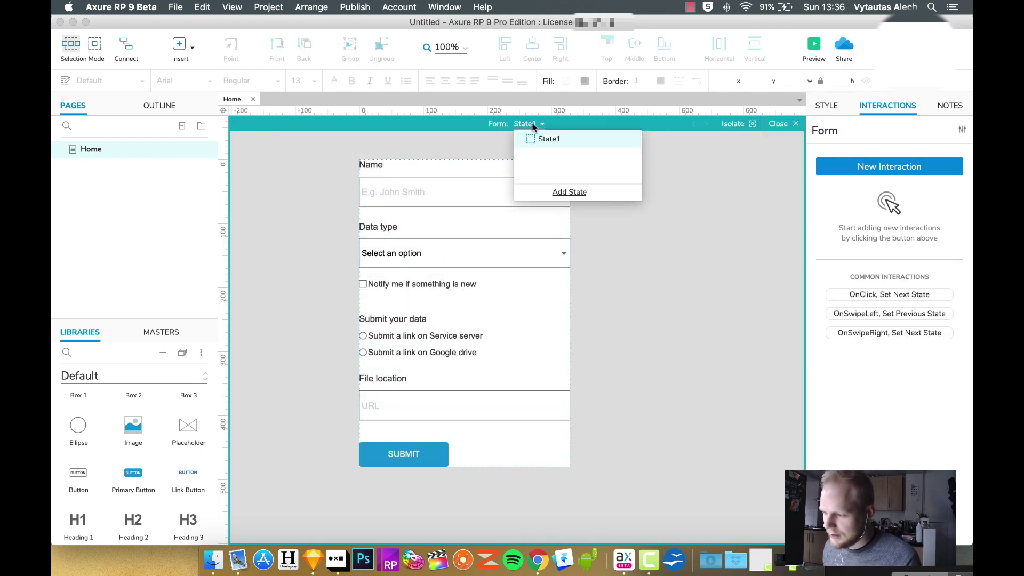
left_click(569, 192)
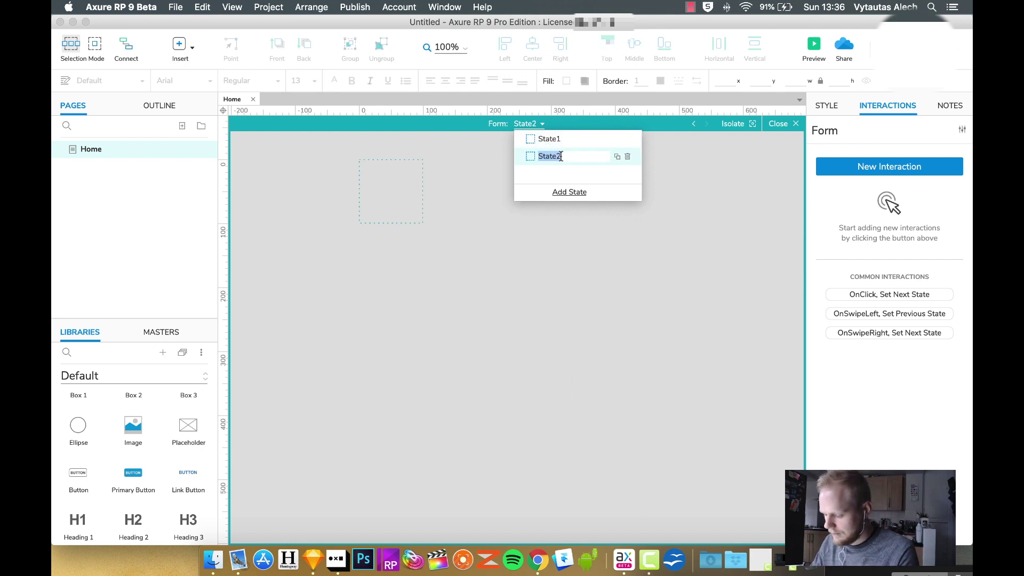
type("C")
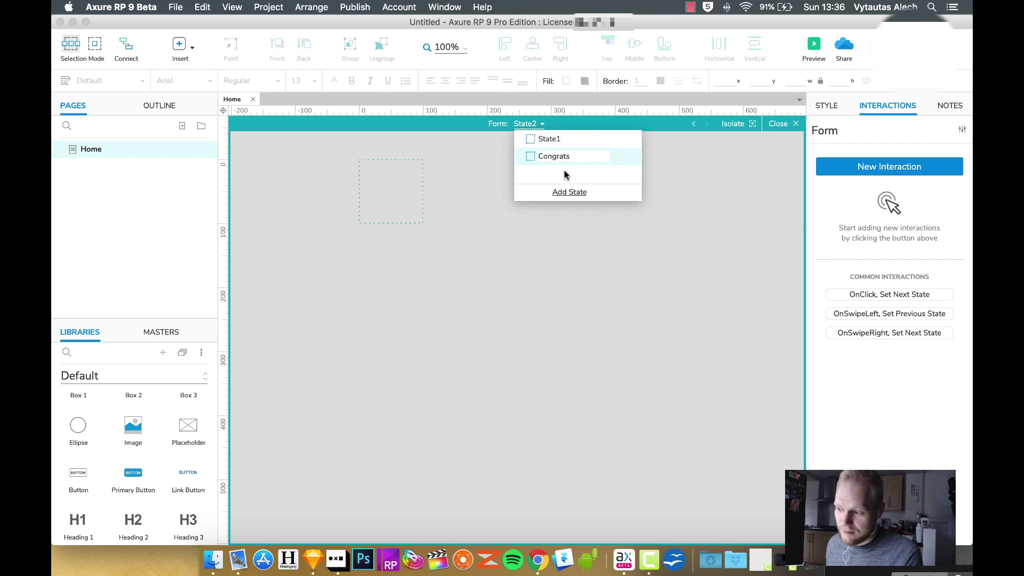
type("ongrats")
key("Return")
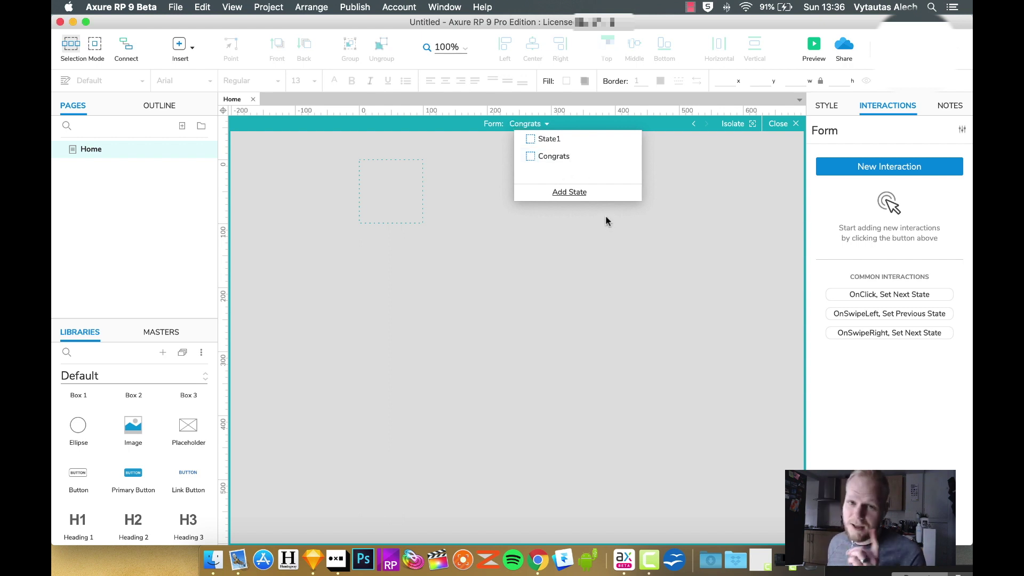
left_click(692, 163)
Place a filled-circle tick icon from Noun Project in the Congrats state, sized 104x104
scroll(163, 440, "down", 1)
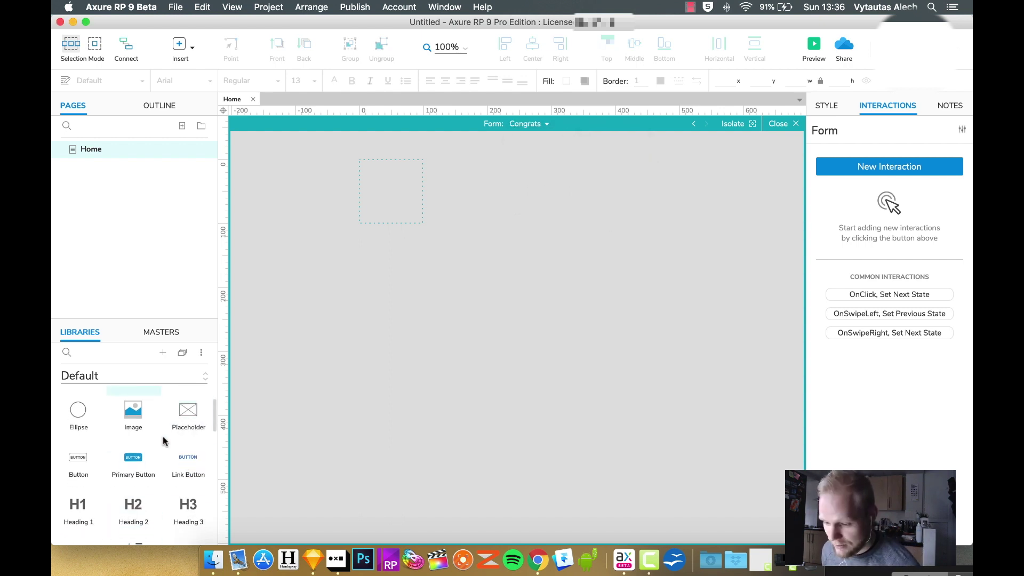
left_click(336, 559)
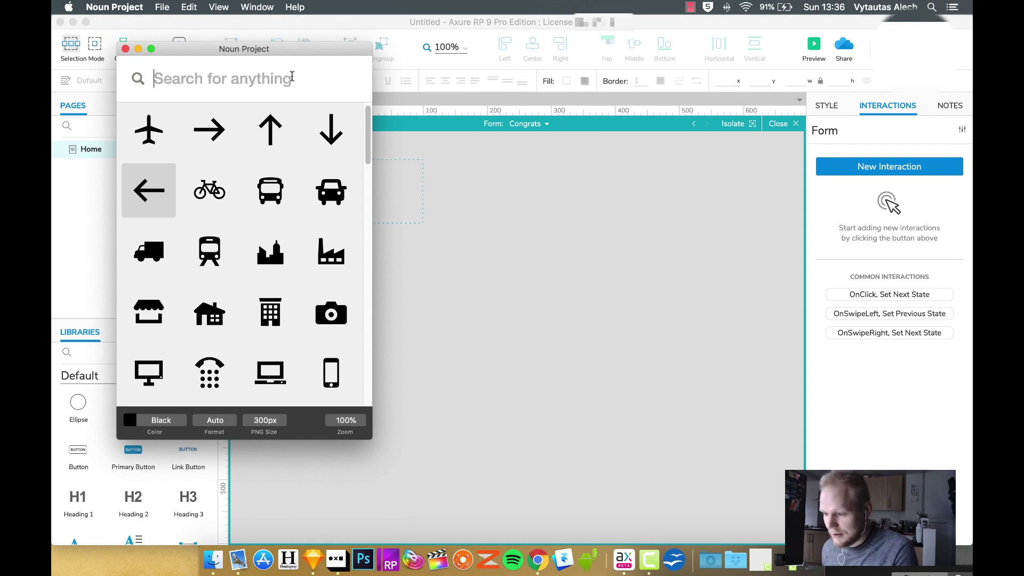
type("tick")
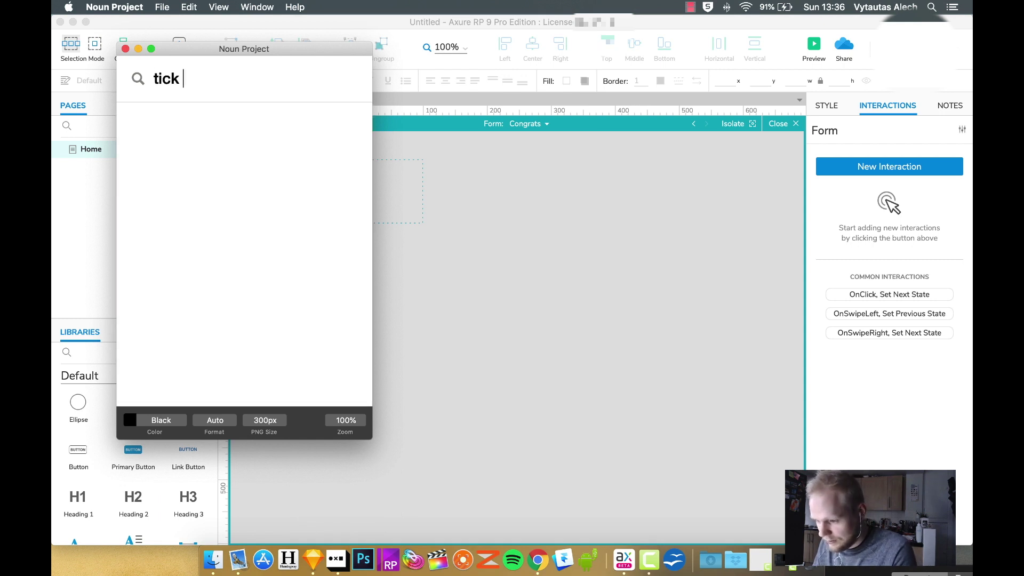
key("Return")
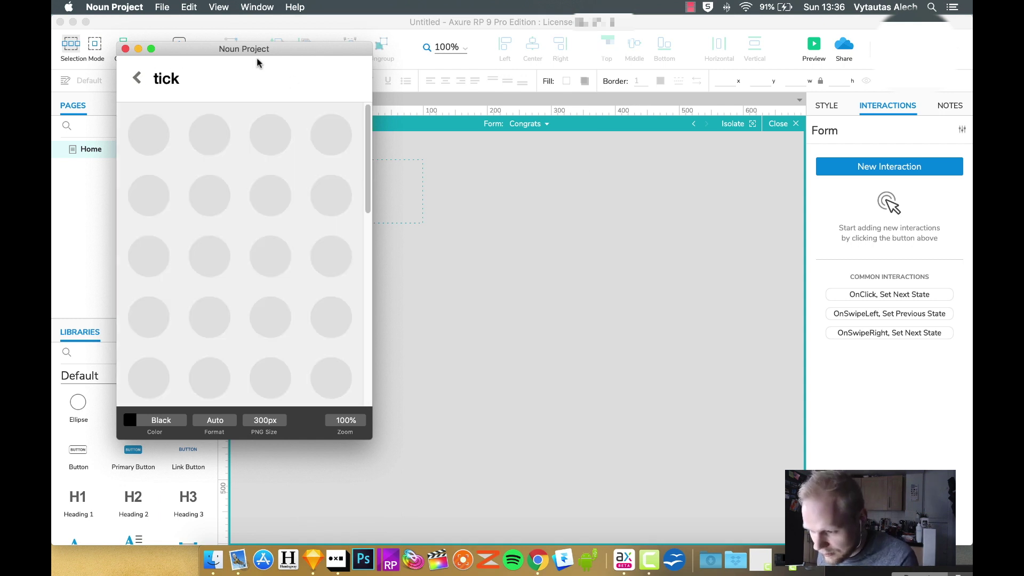
left_click_drag(257, 69, 655, 80)
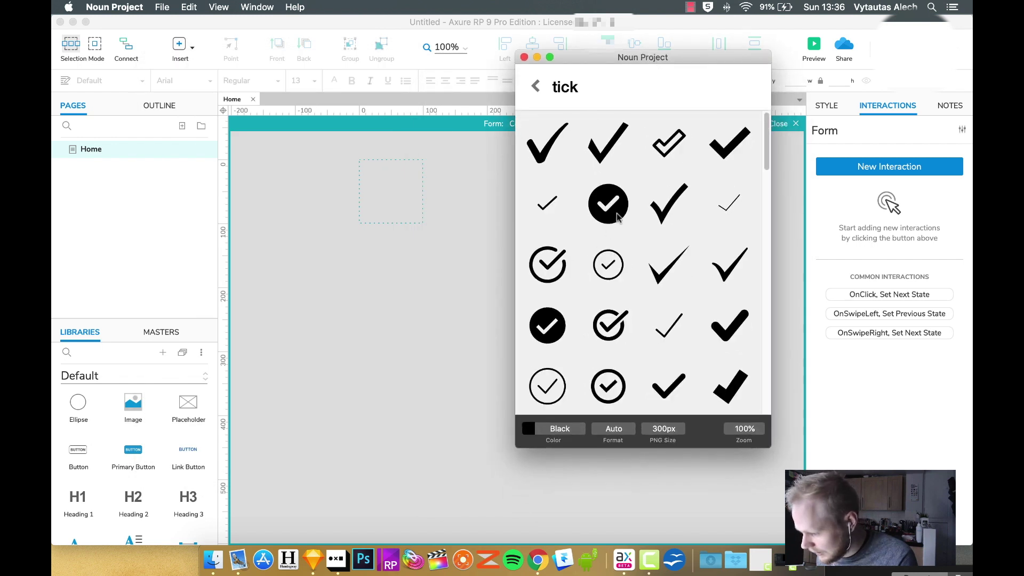
left_click_drag(610, 216, 427, 214)
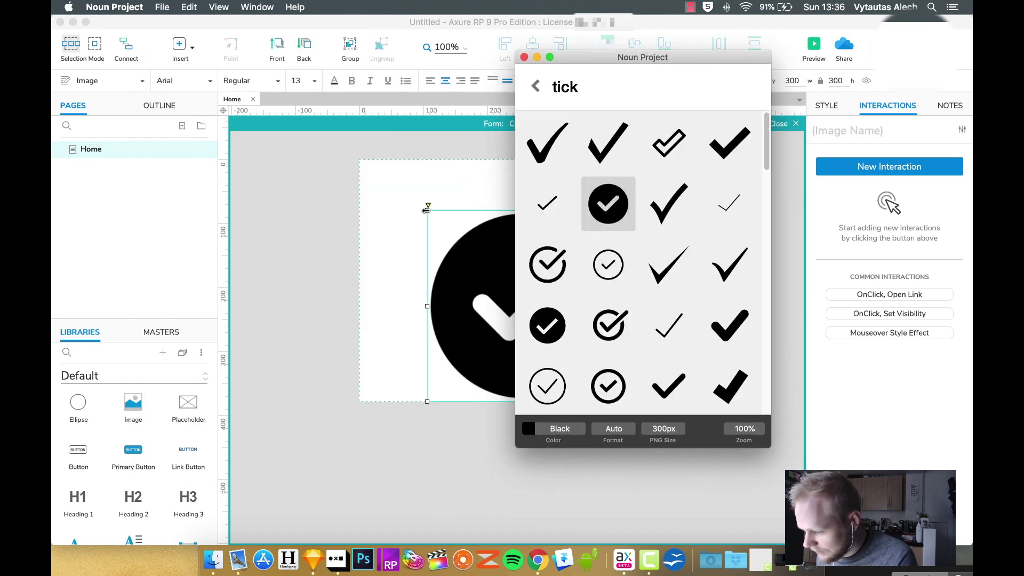
left_click(617, 402)
left_click_drag(617, 402, 472, 197)
left_click(427, 240)
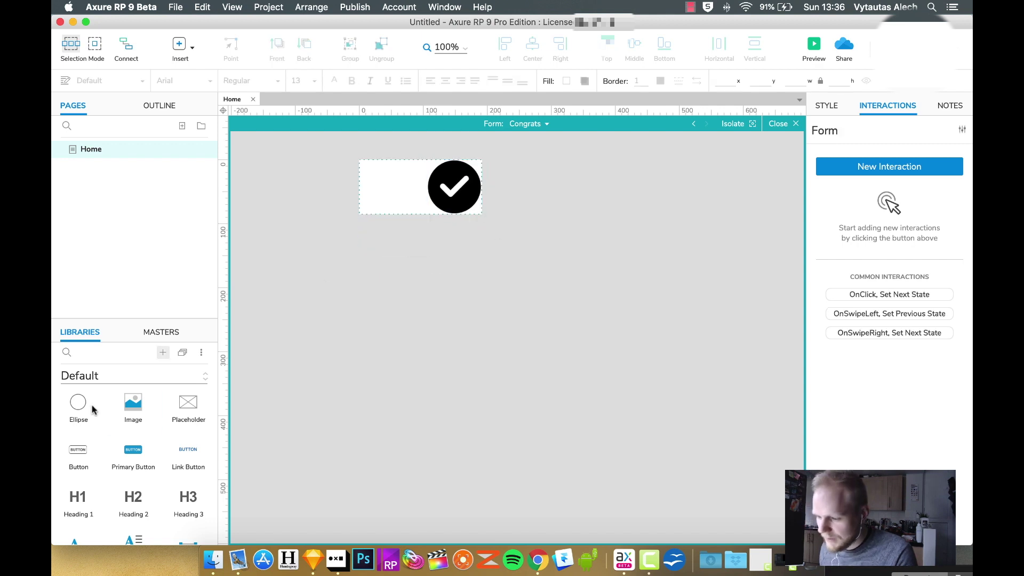
Add a centred Heading 3 reading 'Congratulation your data has been submitted!' below the tick
left_click_drag(179, 512, 425, 224)
type("Congratulation your data has been submitted!")
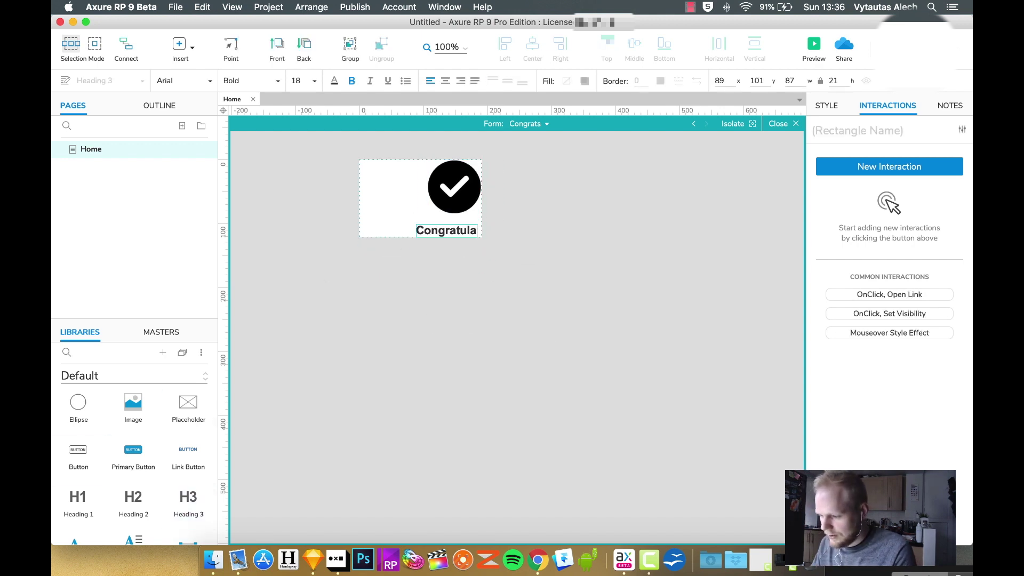
left_click_drag(672, 233, 447, 243)
left_click(440, 82)
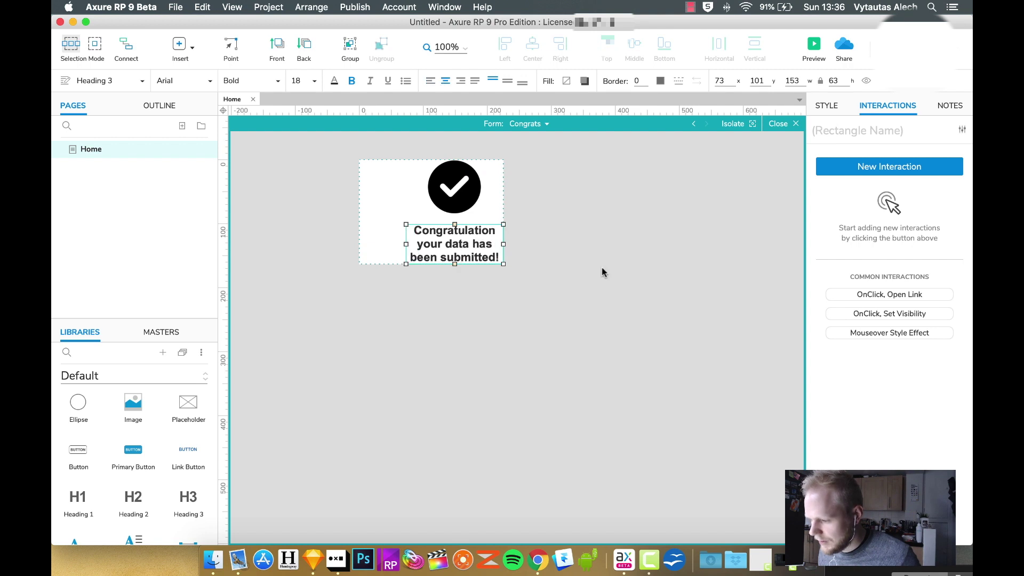
left_click(602, 268)
left_click(779, 125)
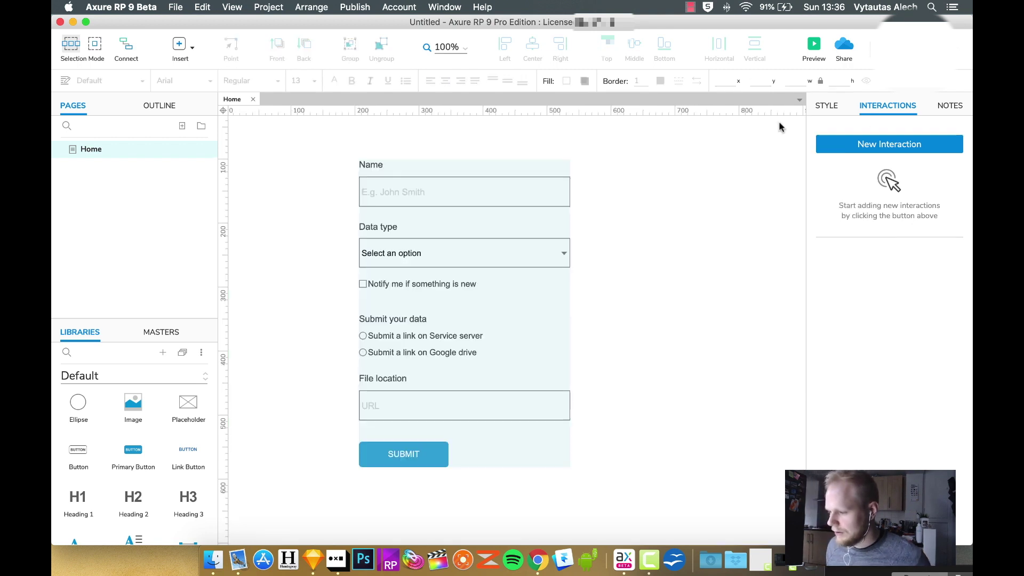
double_click(542, 257)
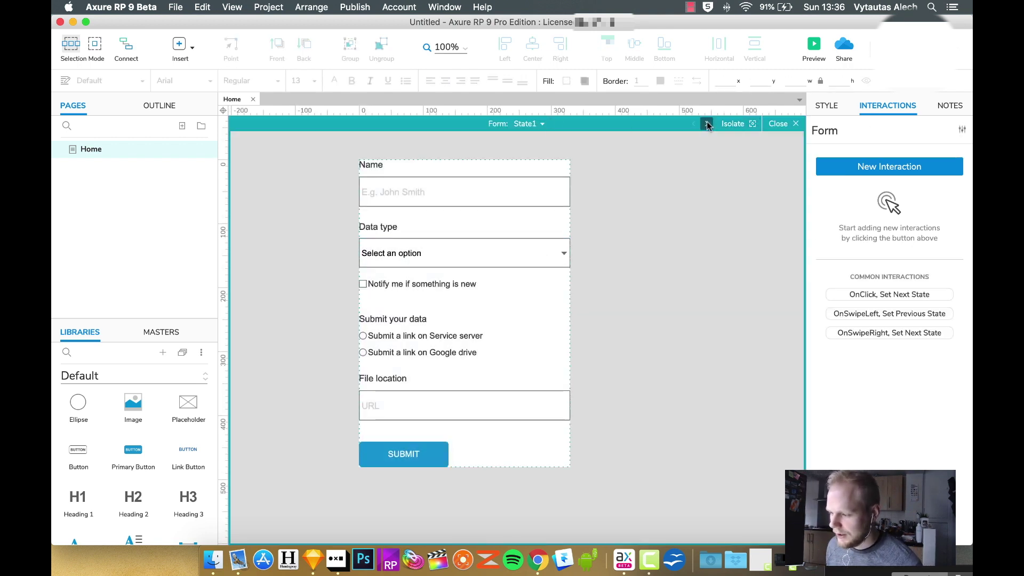
Give the SUBMIT button on State1 an OnClick Set Panel State action
left_click(706, 124)
left_click(704, 124)
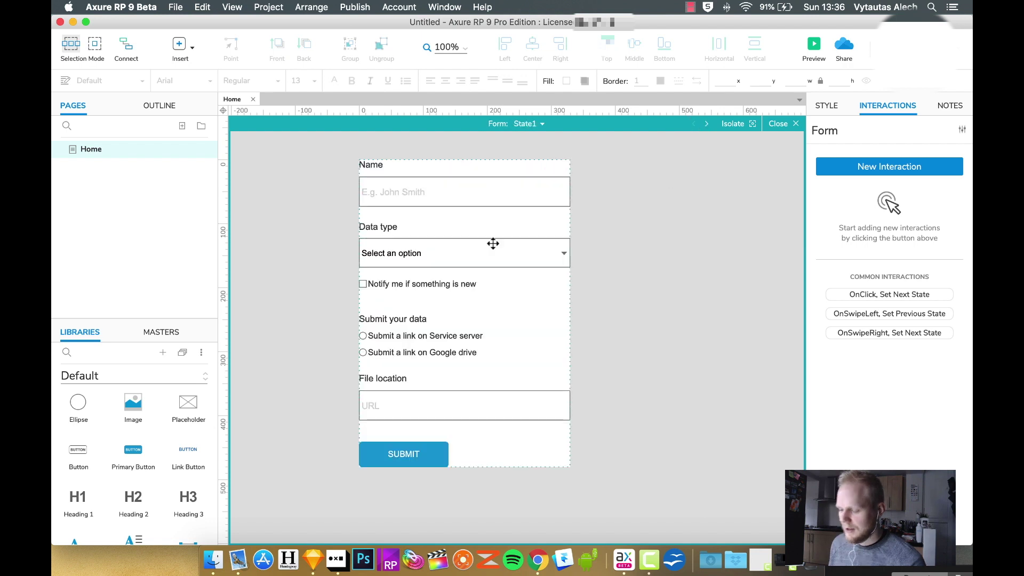
left_click(434, 454)
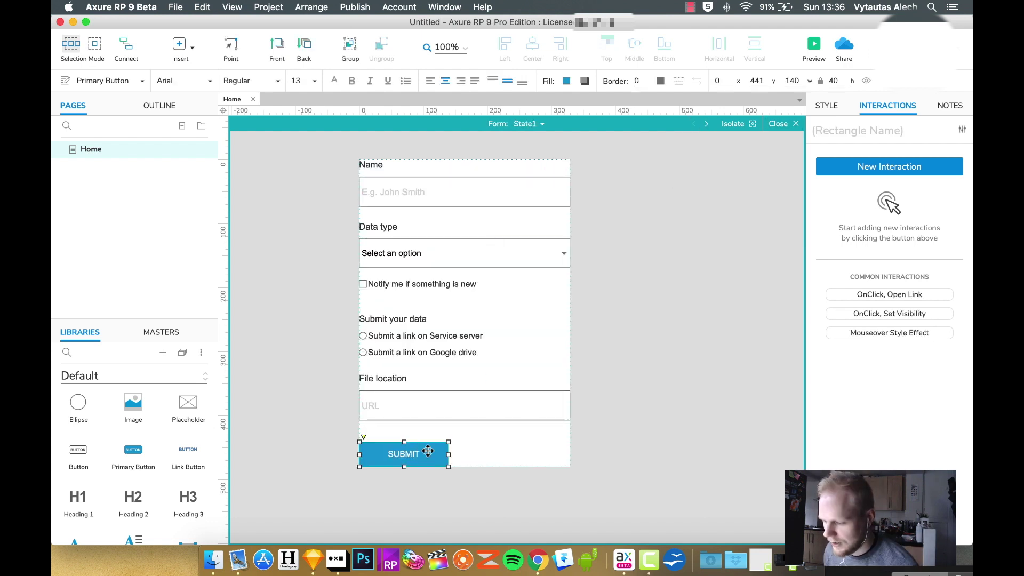
left_click(897, 170)
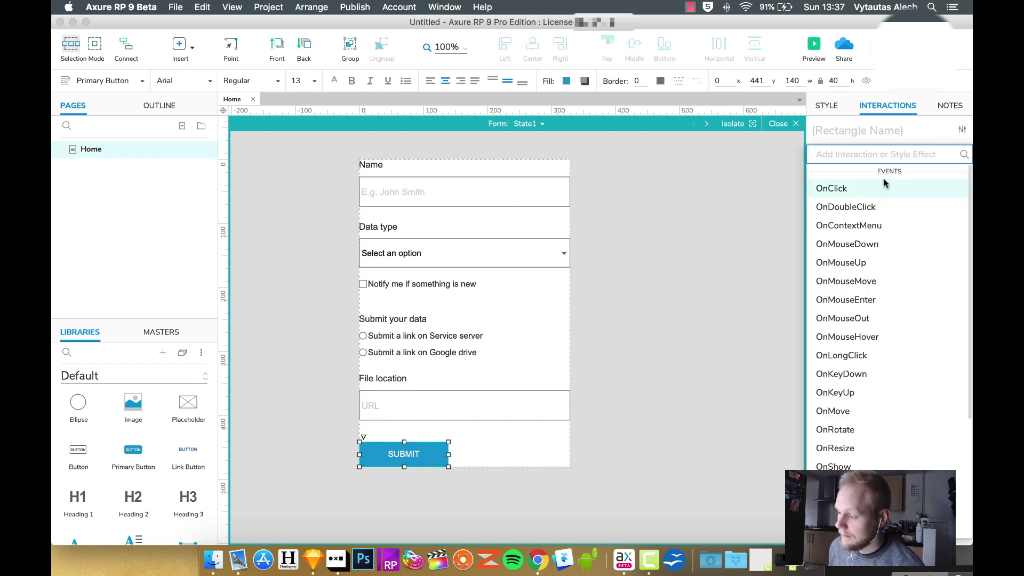
left_click(868, 188)
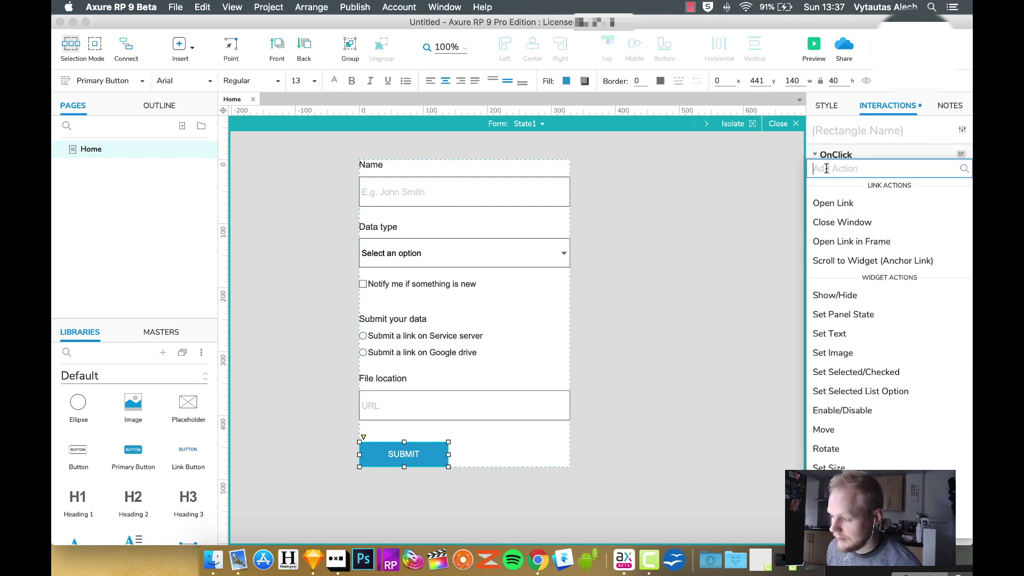
left_click(849, 316)
Point the action at the Form panel's Congrats state with a fade animation
left_click(855, 245)
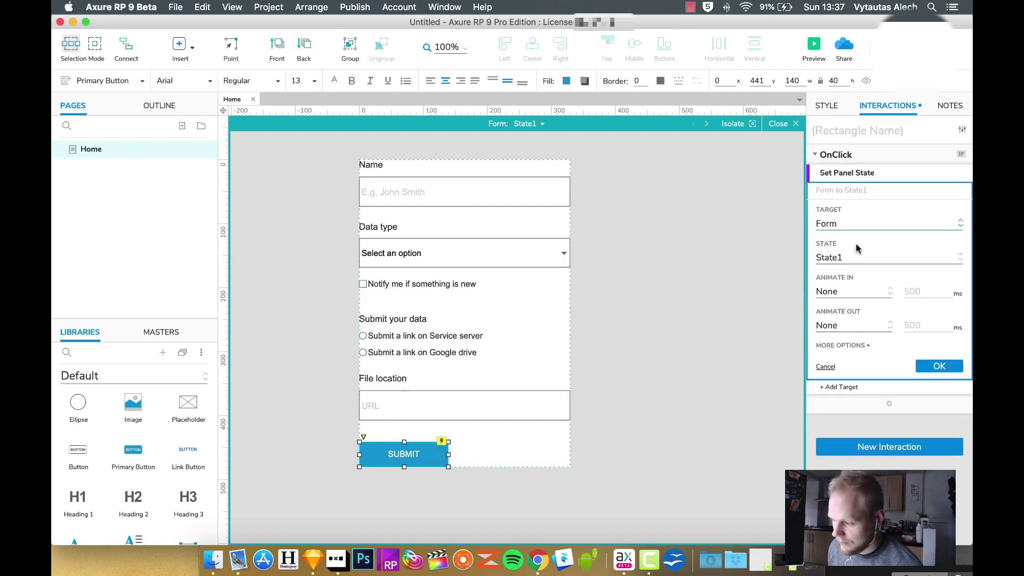
left_click(851, 260)
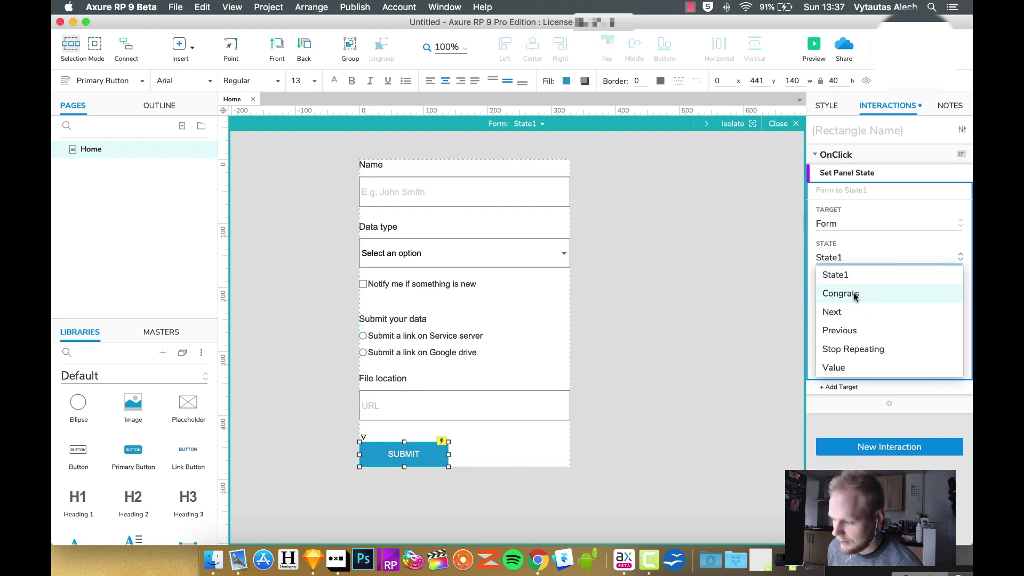
left_click(854, 296)
left_click(869, 293)
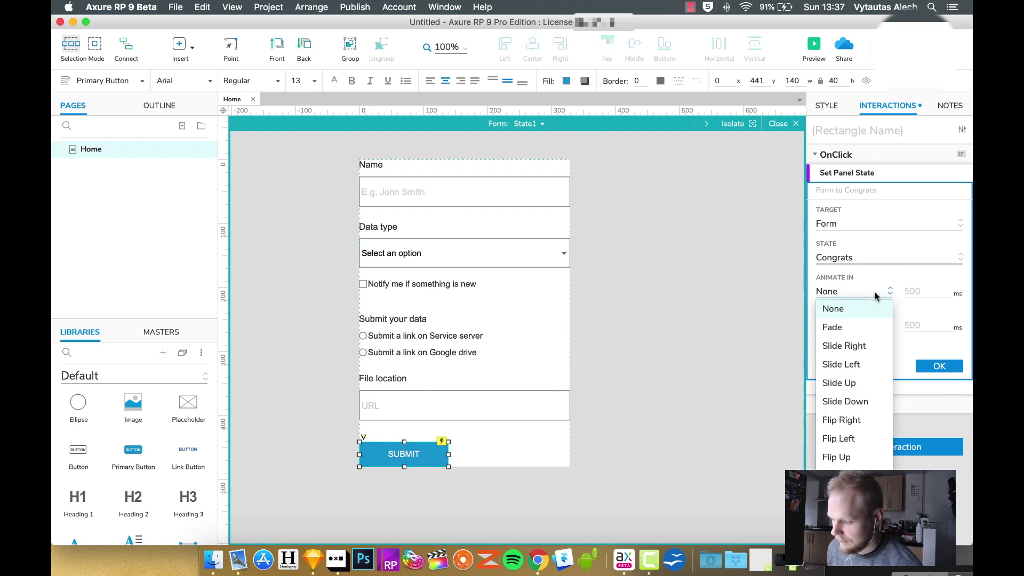
left_click(862, 327)
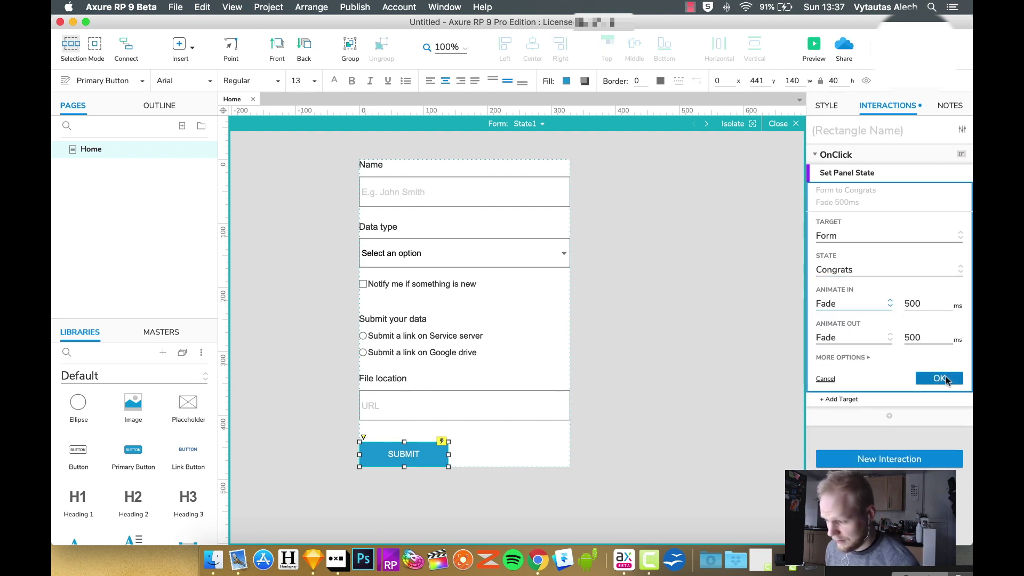
left_click(940, 378)
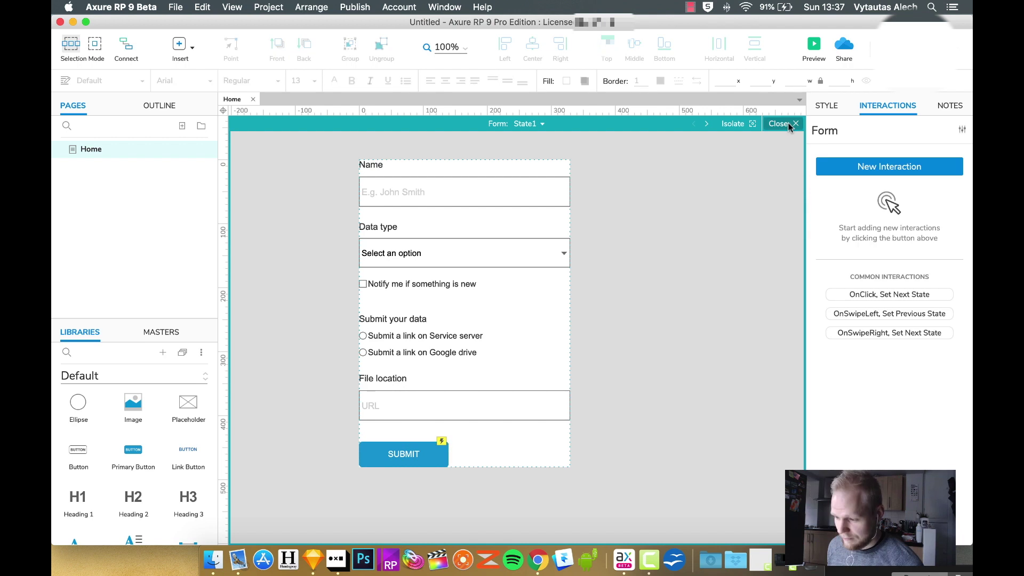
key("Escape")
In the Chrome preview, enter a name, choose JSON as data type and tick notify-me
left_click(814, 46)
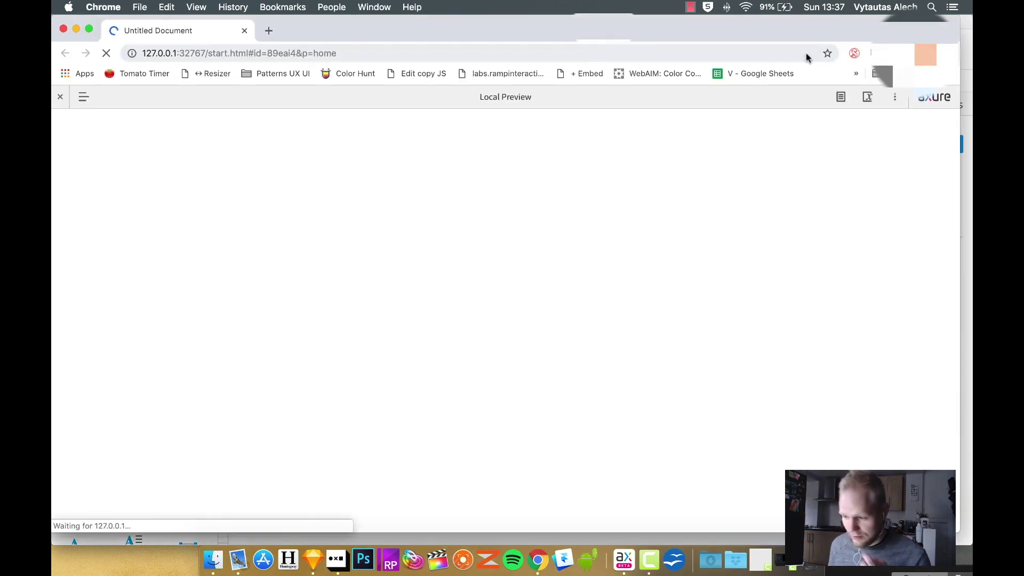
left_click(524, 206)
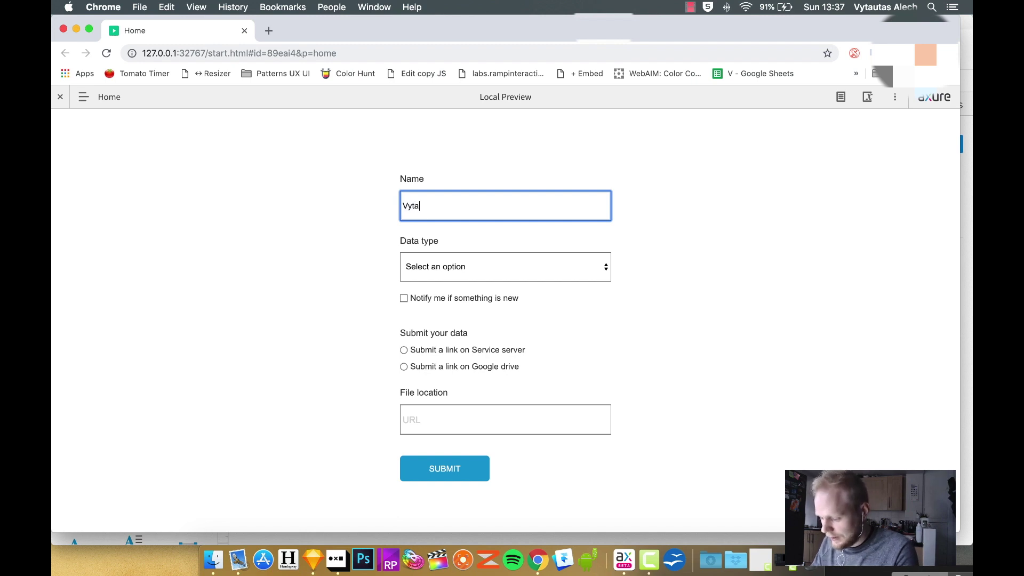
left_click(501, 275)
left_click(448, 292)
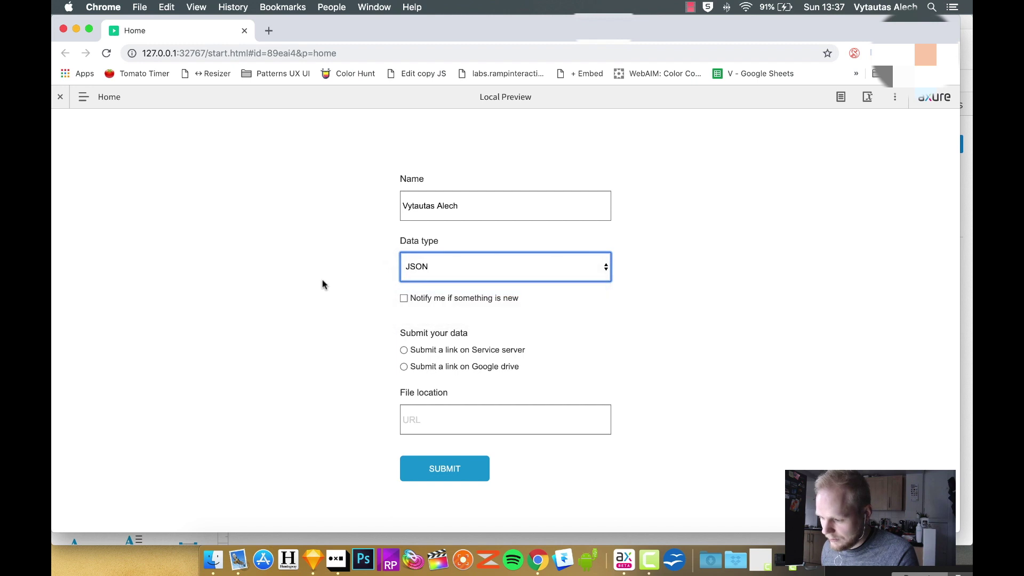
left_click(403, 298)
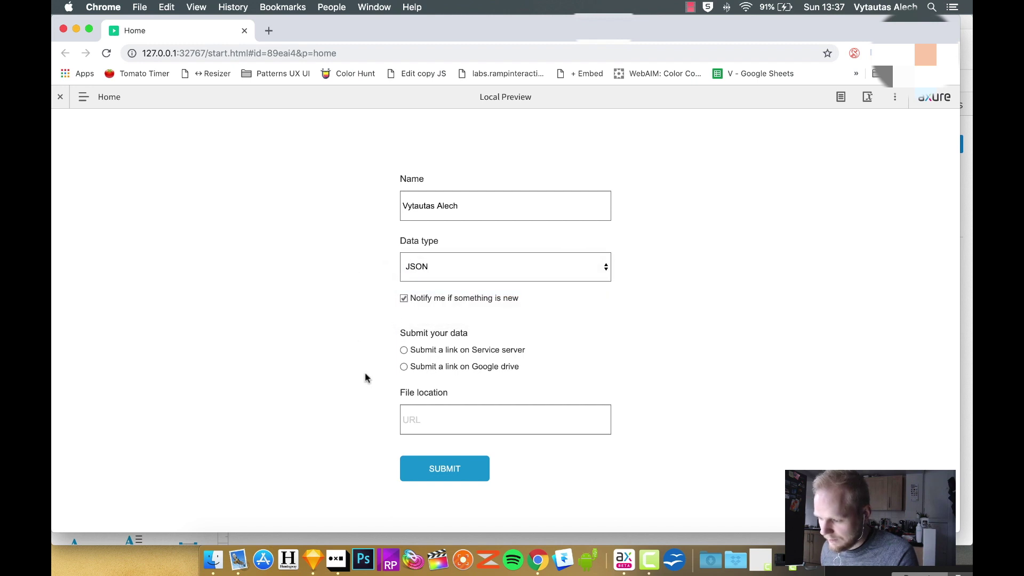
left_click(404, 351)
left_click(452, 422)
type("http://subscribetomyyoutubechannel.com/data.json")
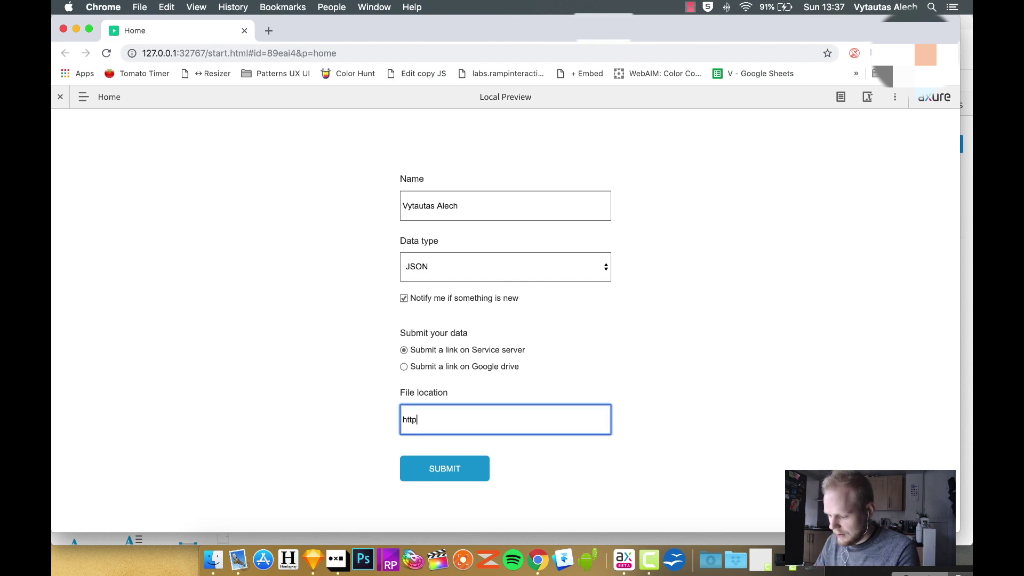
left_click(444, 462)
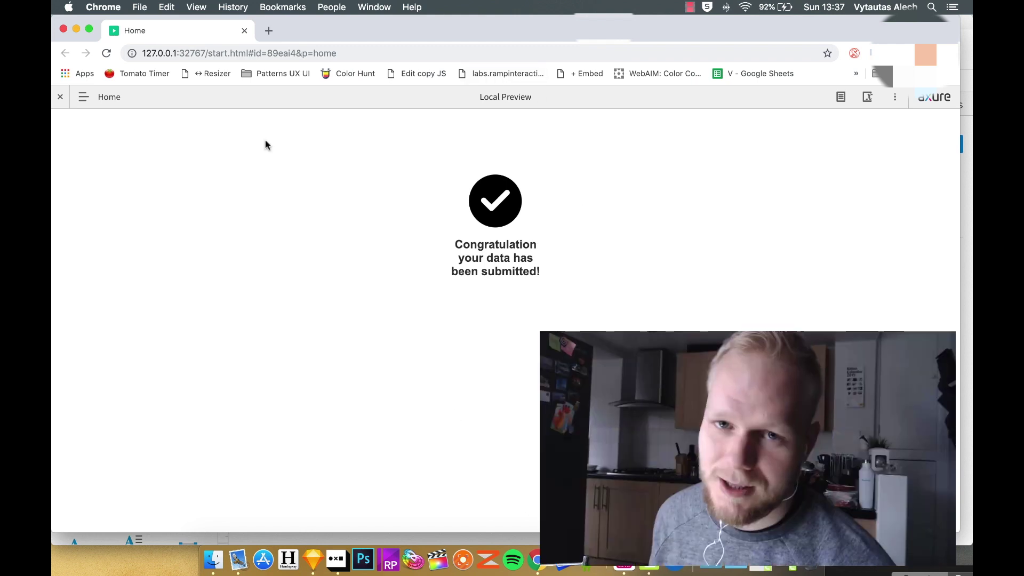
Close the Chrome preview tab and reselect the Form panel in the Axure editor
left_click(243, 32)
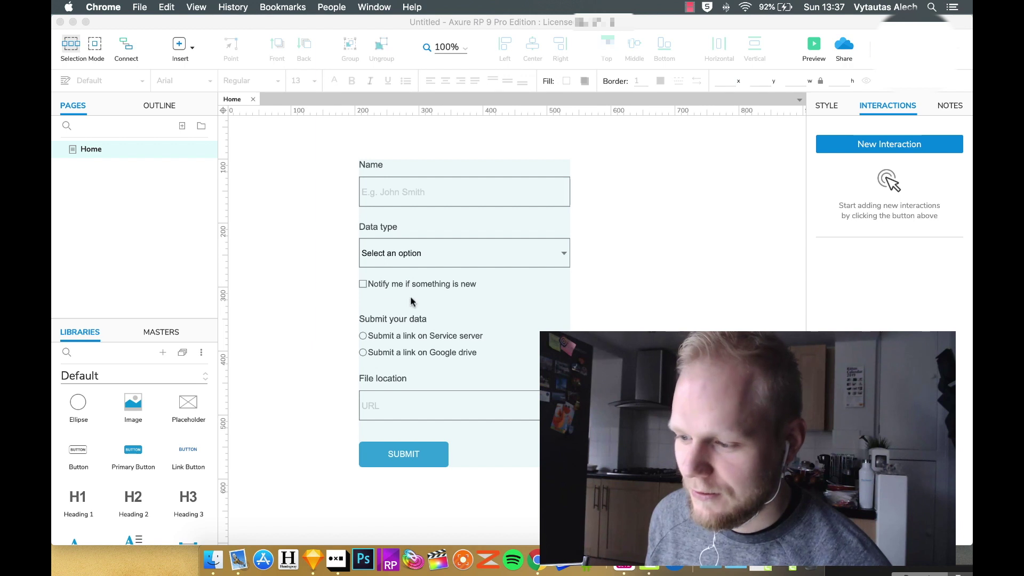
left_click(660, 295)
left_click(505, 315)
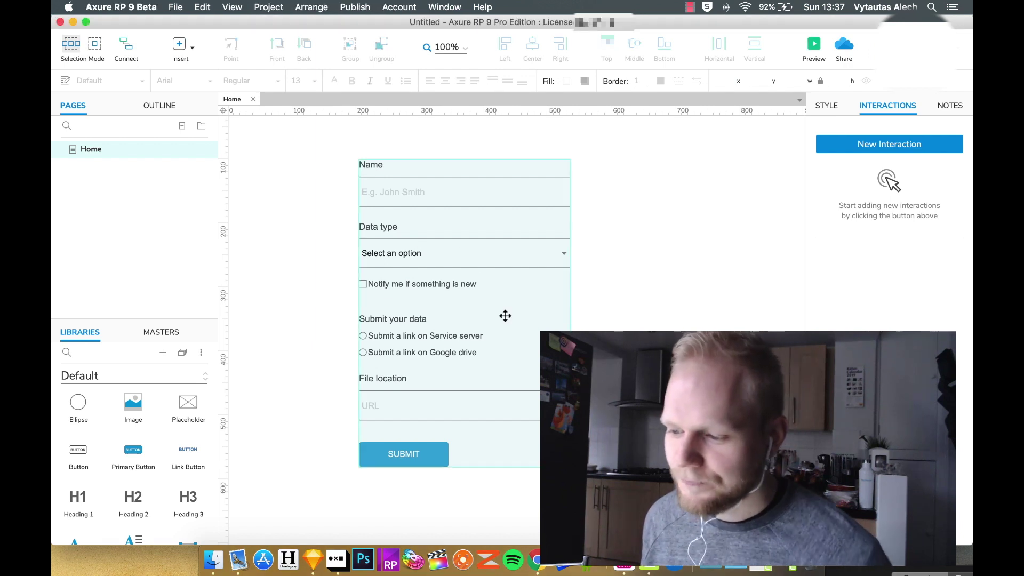